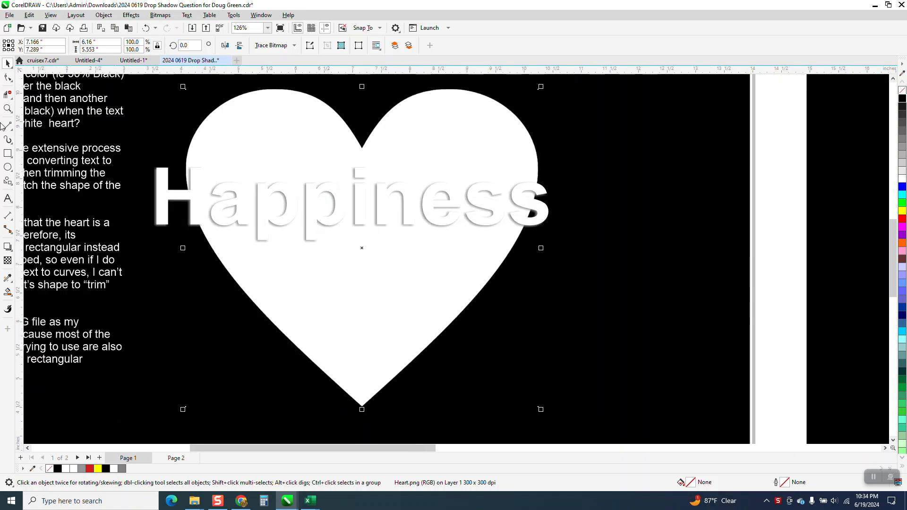
Examine the Happiness text's drop shadow over the black background and the white heart, and compare it with the two-tone shadow example.
click(7, 108)
drag(140, 171, 285, 248)
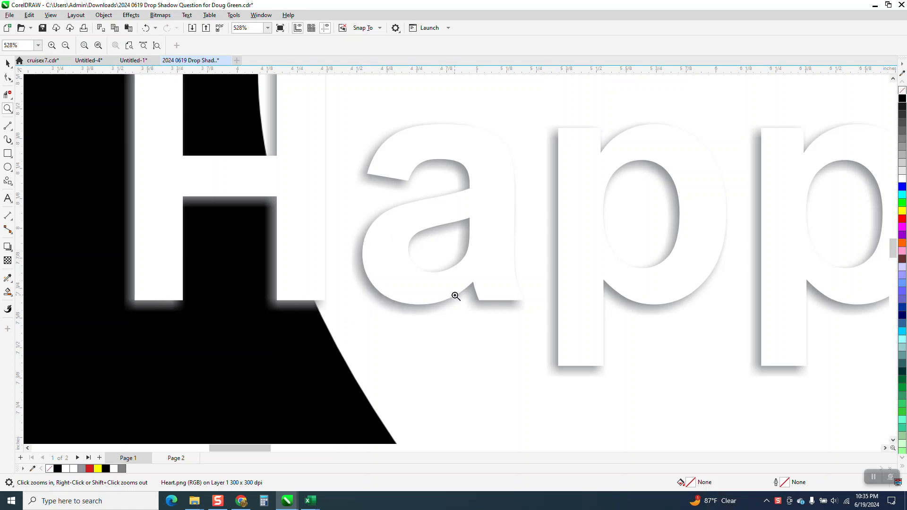
scroll(393, 273, down, 4)
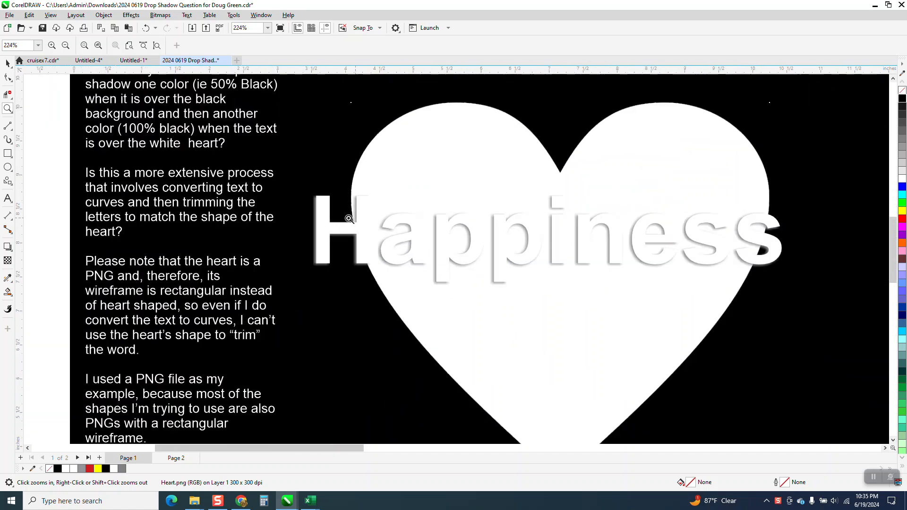
scroll(338, 227, down, 1)
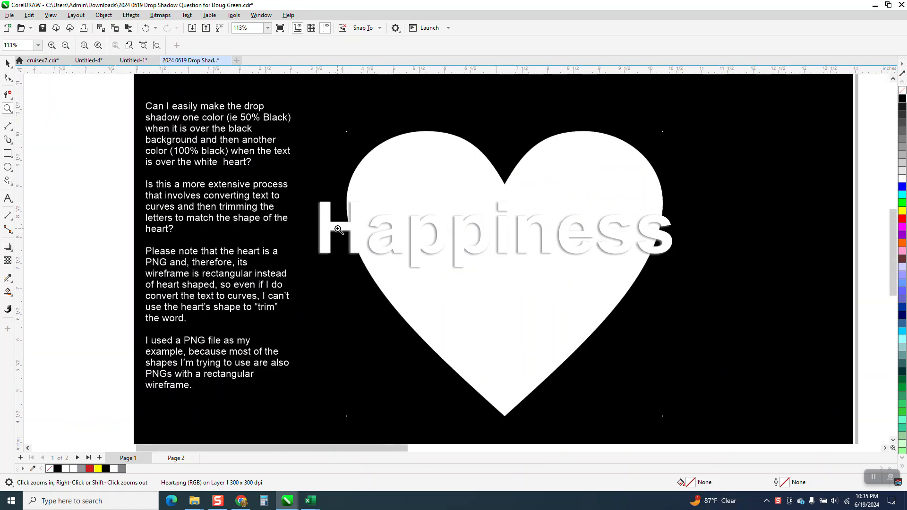
scroll(338, 229, down, 4)
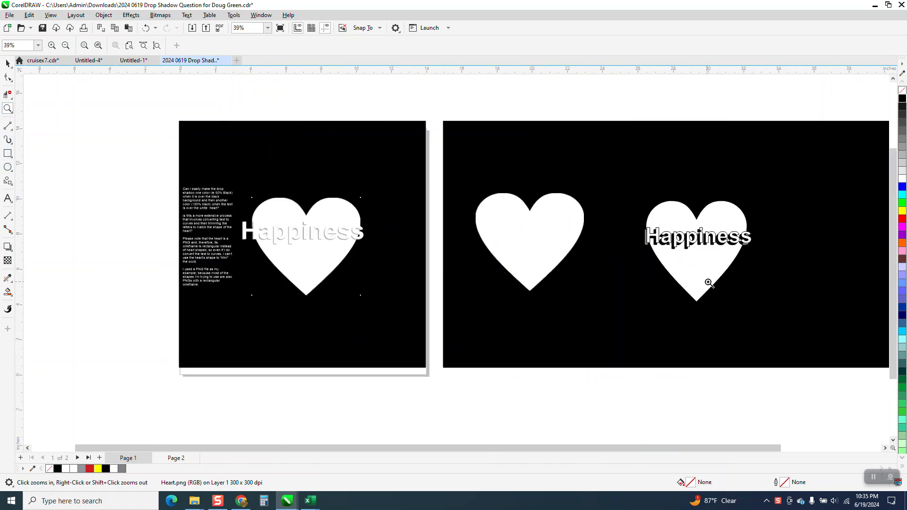
drag(640, 212, 803, 302)
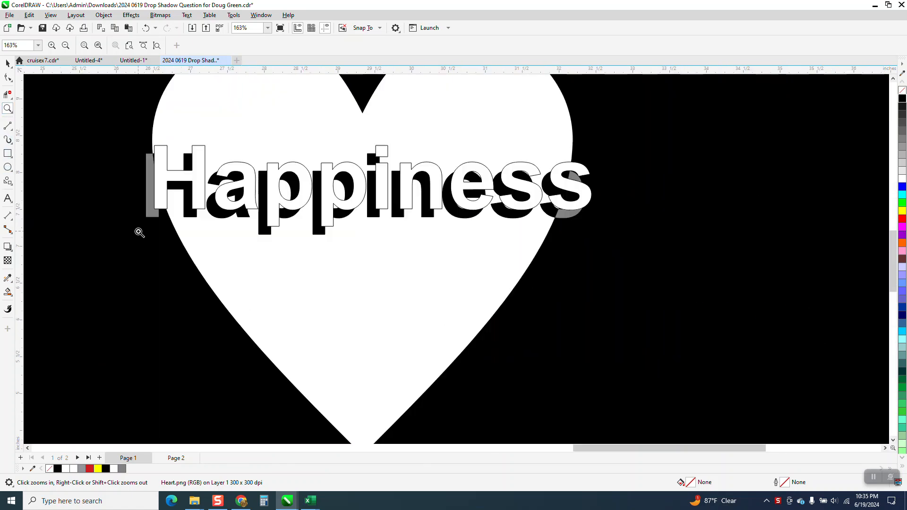
Remove the outline from the example's Happiness text and apply the black outline again.
click(8, 63)
click(250, 170)
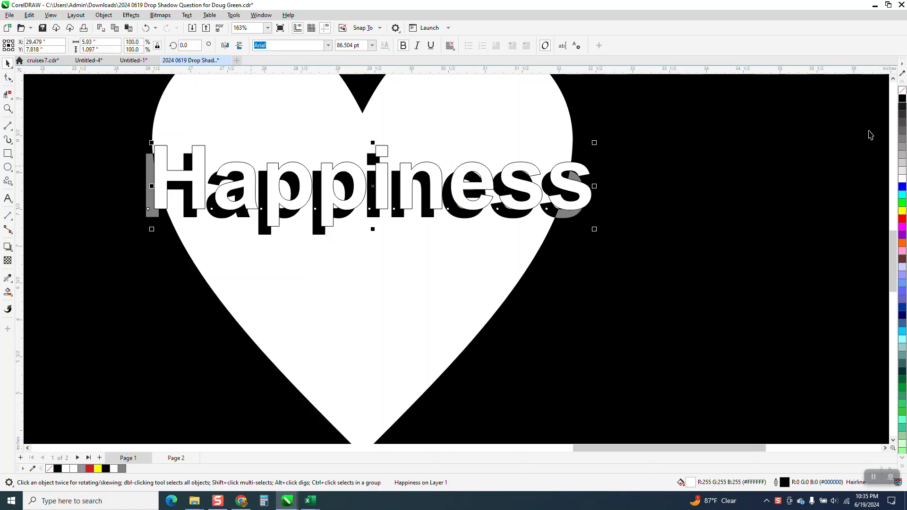
right_click(902, 91)
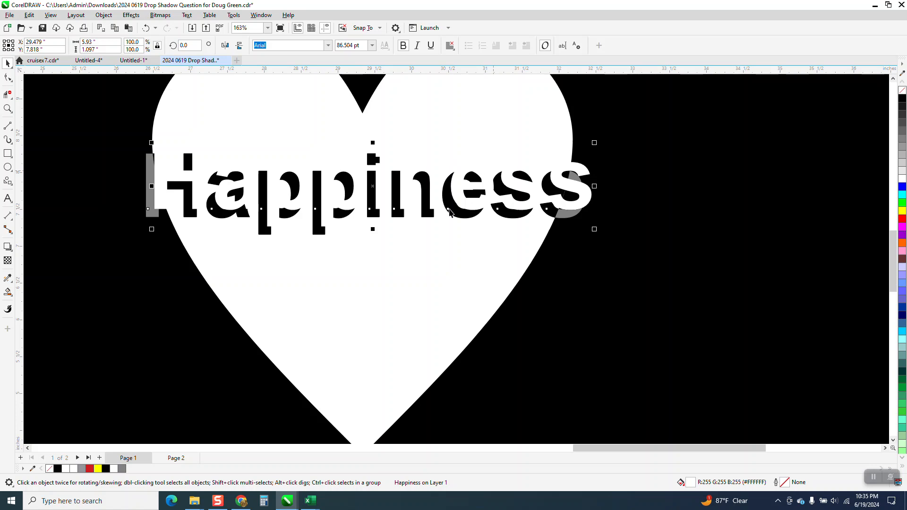
right_click(903, 99)
scroll(339, 278, down, 3)
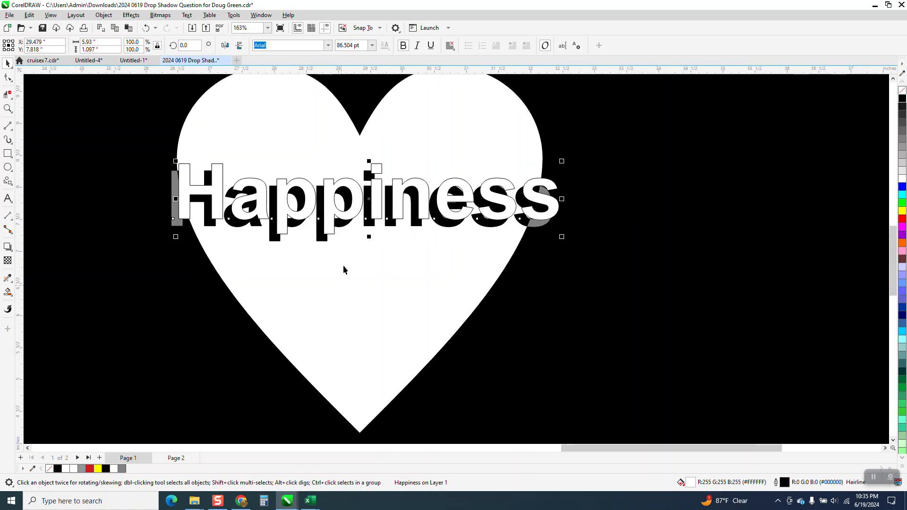
Draw a rectangle about 17 by 13.6 inches beside the wide black rectangle and fill it yellow.
click(421, 168)
scroll(302, 180, down, 1)
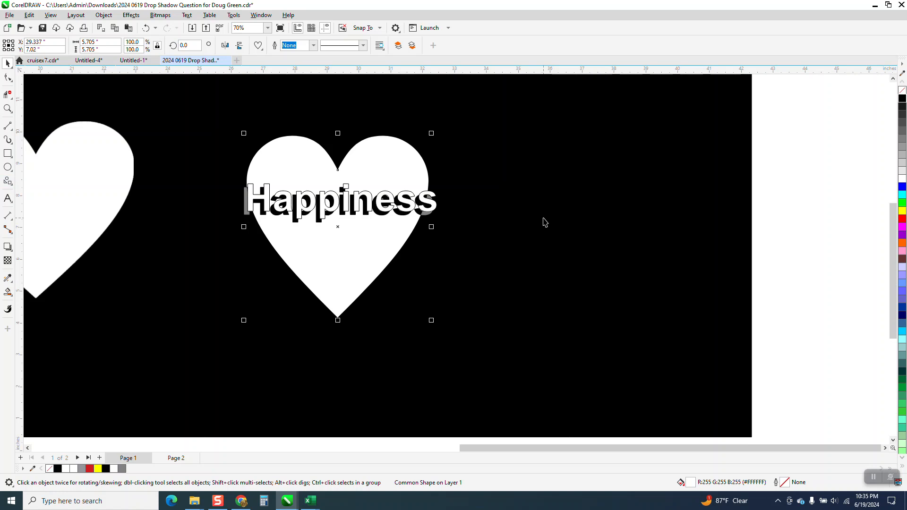
scroll(510, 219, down, 1)
scroll(476, 215, down, 3)
click(8, 153)
mouse_move(598, 139)
mouse_down()
mouse_move(650, 269)
mouse_move(802, 303)
mouse_up()
click(902, 211)
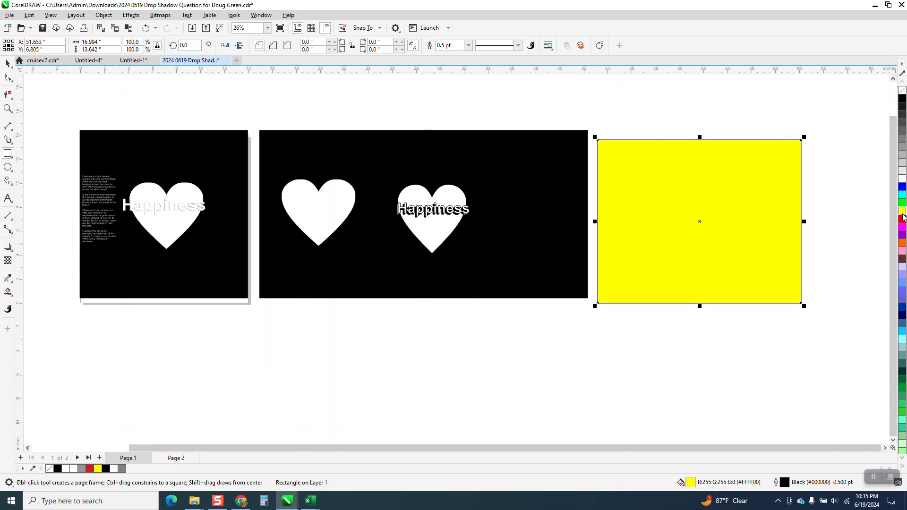
Add a white-filled heart common shape about 7.8 inches wide, centred on the yellow rectangle.
click(8, 182)
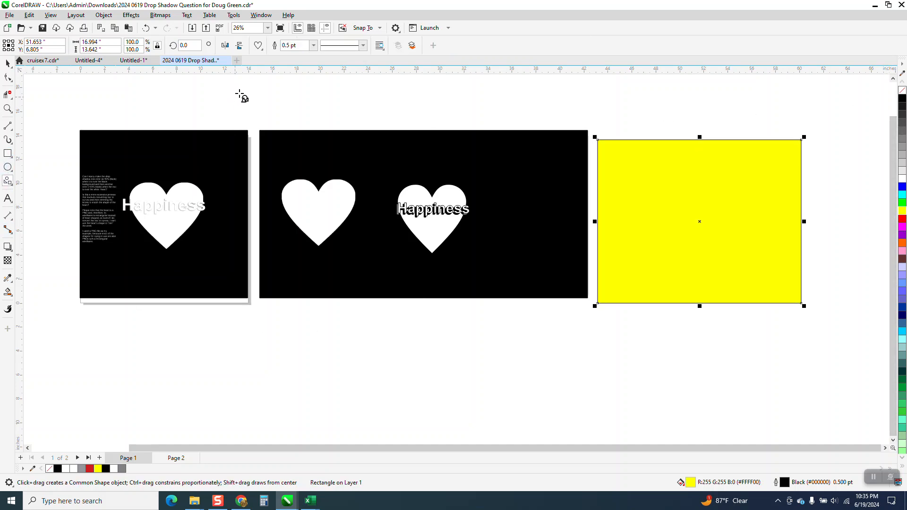
drag(650, 323, 557, 401)
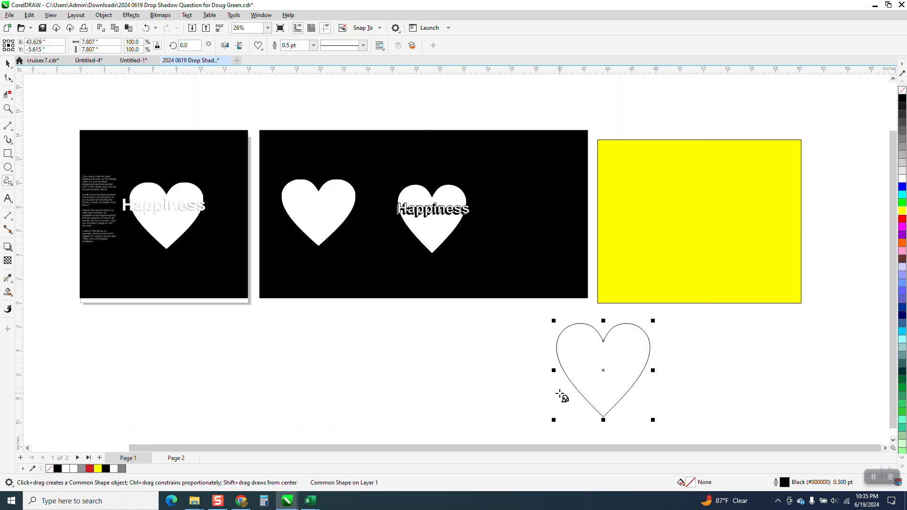
click(8, 63)
drag(608, 372, 705, 223)
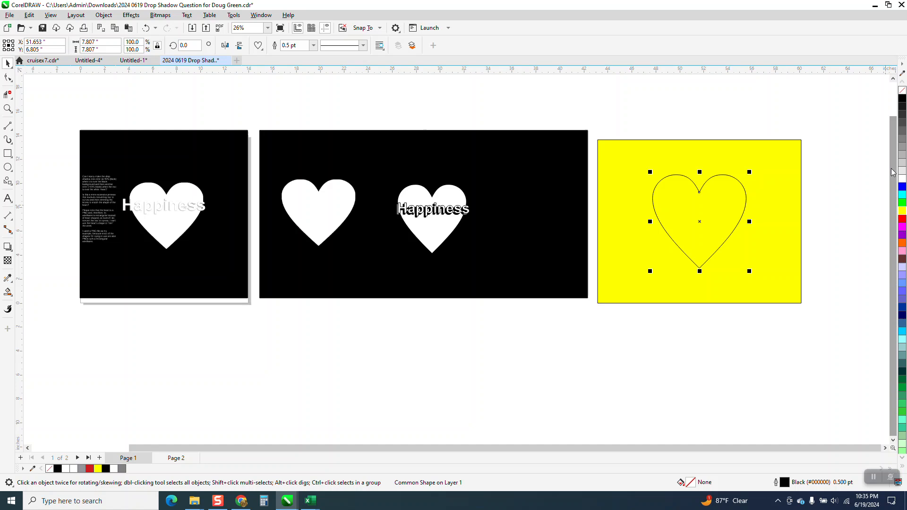
click(902, 179)
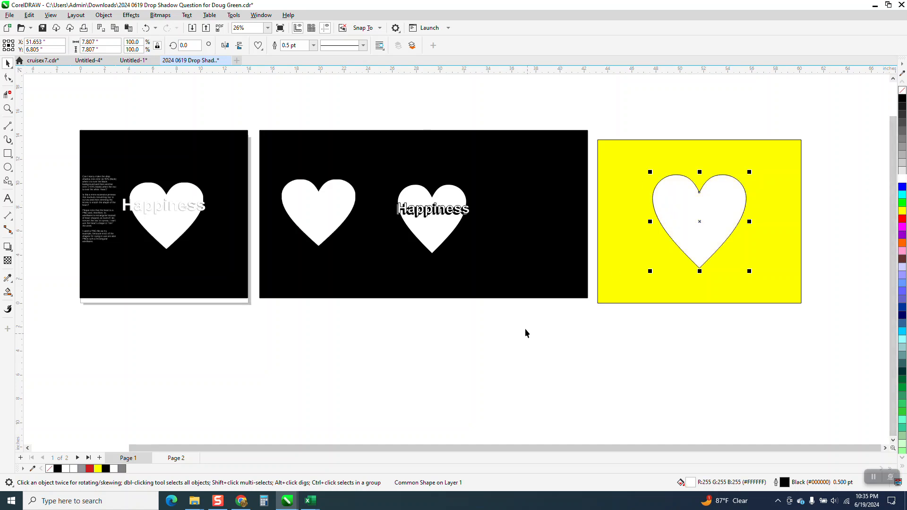
Move the example's white Happiness text onto the new heart and bring it to the front of the page.
click(342, 108)
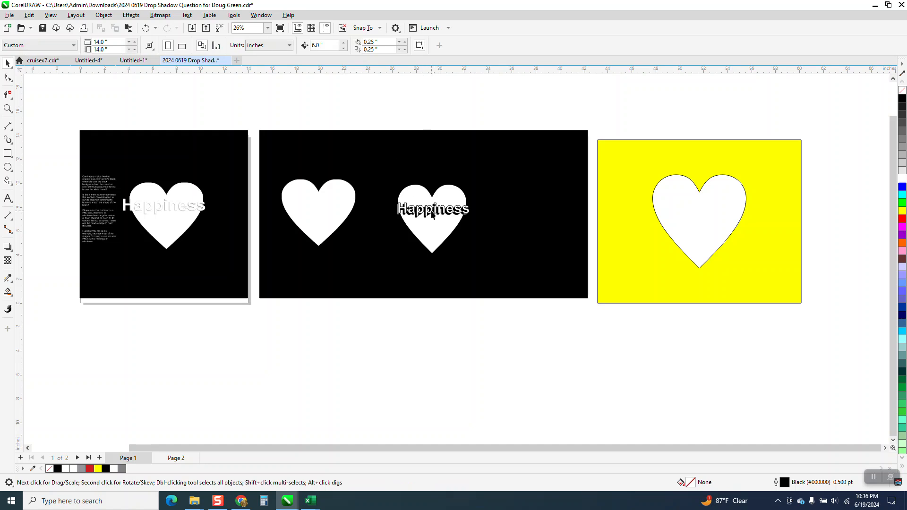
click(432, 214)
drag(432, 214, 713, 222)
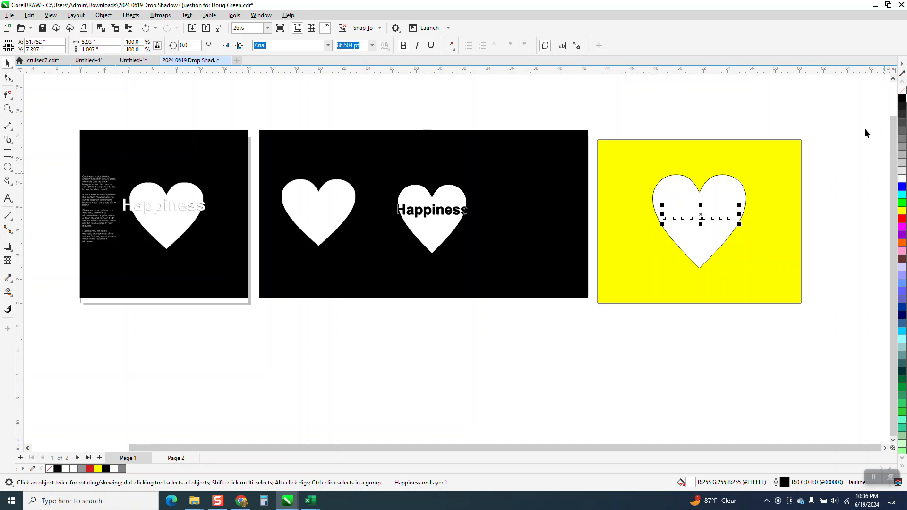
click(104, 15)
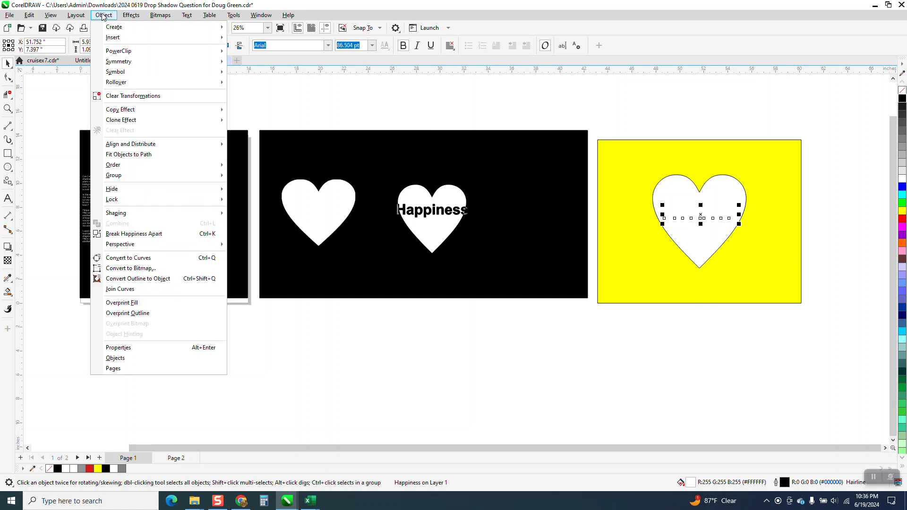
mouse_move(124, 169)
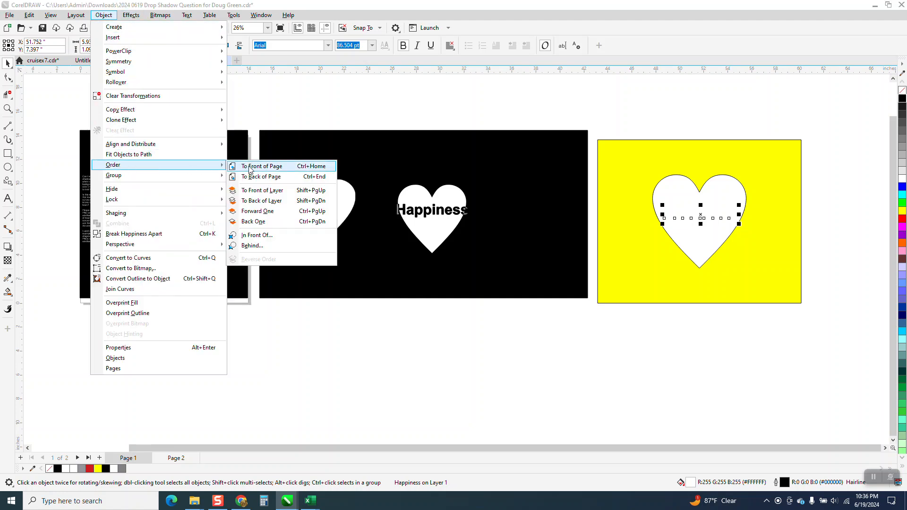
click(257, 168)
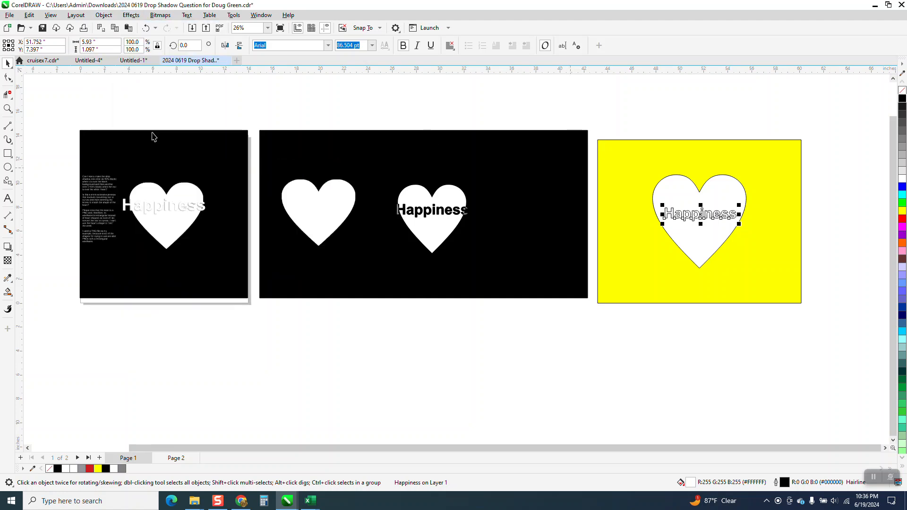
Enlarge the Happiness text to about 7.9 inches wide so it spans both edges of the heart, and remove its fill.
click(8, 109)
drag(640, 155, 819, 321)
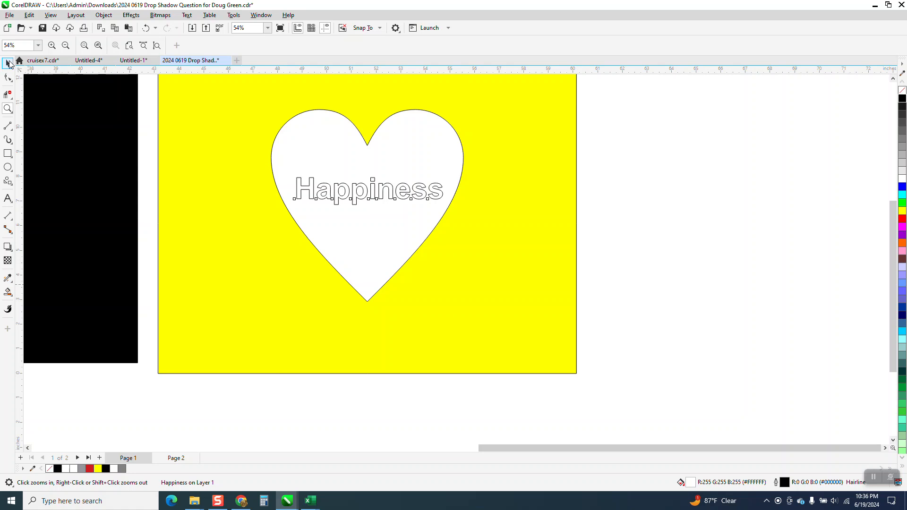
click(7, 64)
drag(446, 175, 485, 168)
drag(391, 191, 371, 200)
drag(463, 173, 466, 173)
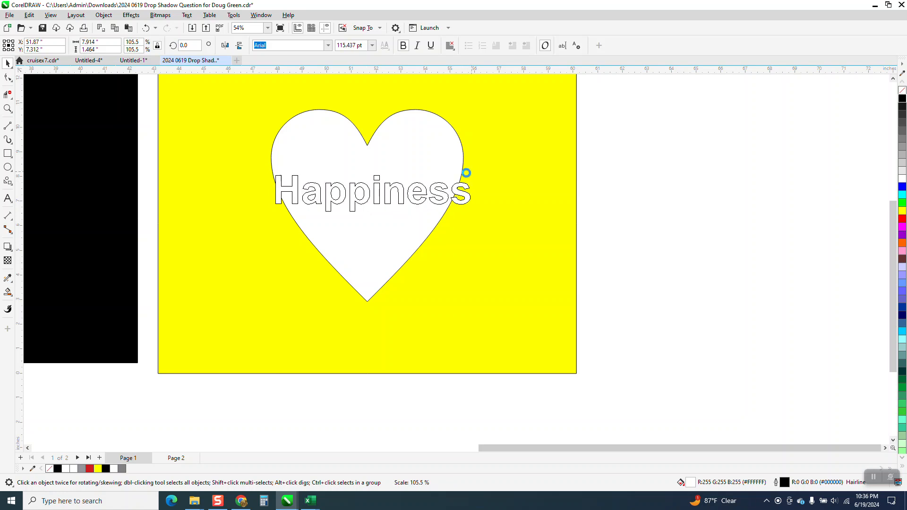
drag(372, 193, 371, 199)
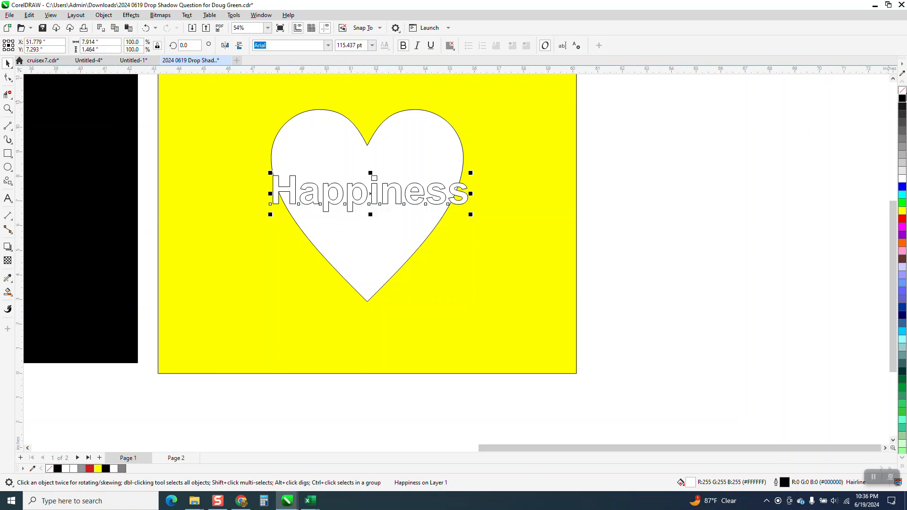
click(902, 91)
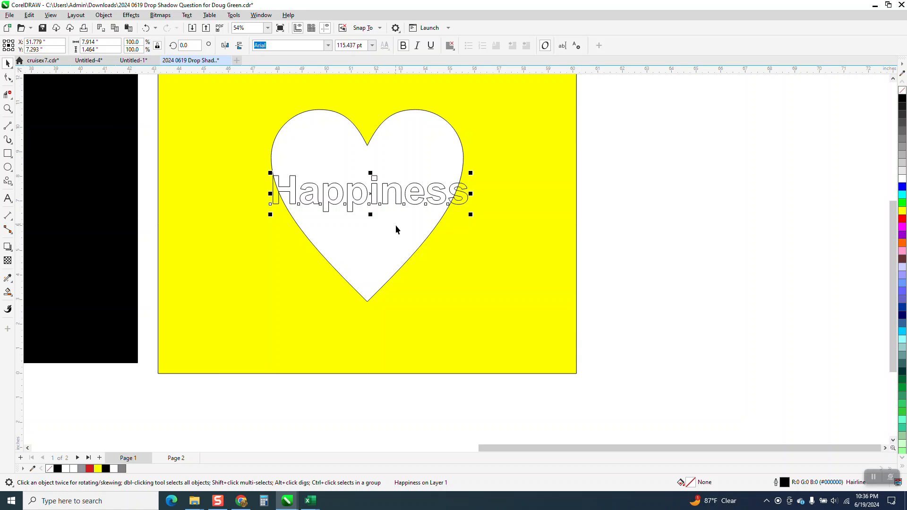
Try moving the unfilled Happiness text toward the heart's lower edge and duplicating it with the default offset.
click(407, 204)
click(407, 203)
drag(407, 203, 465, 246)
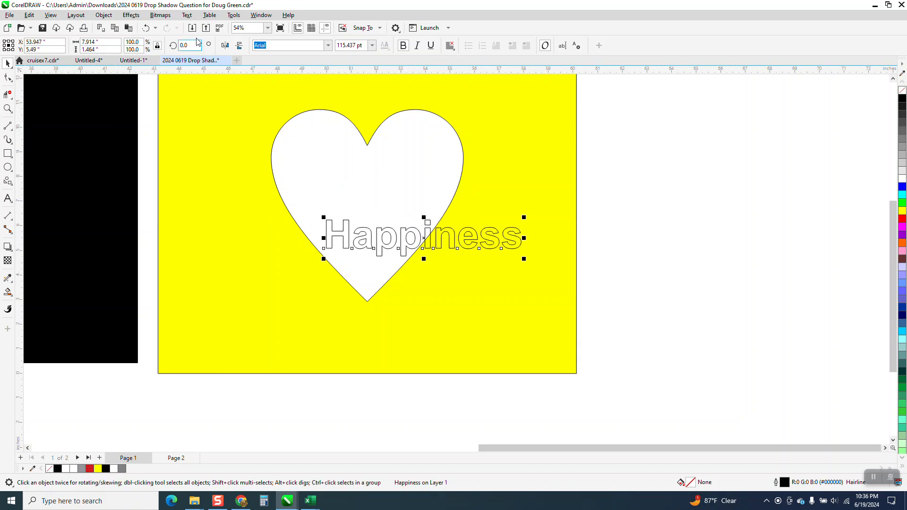
click(145, 27)
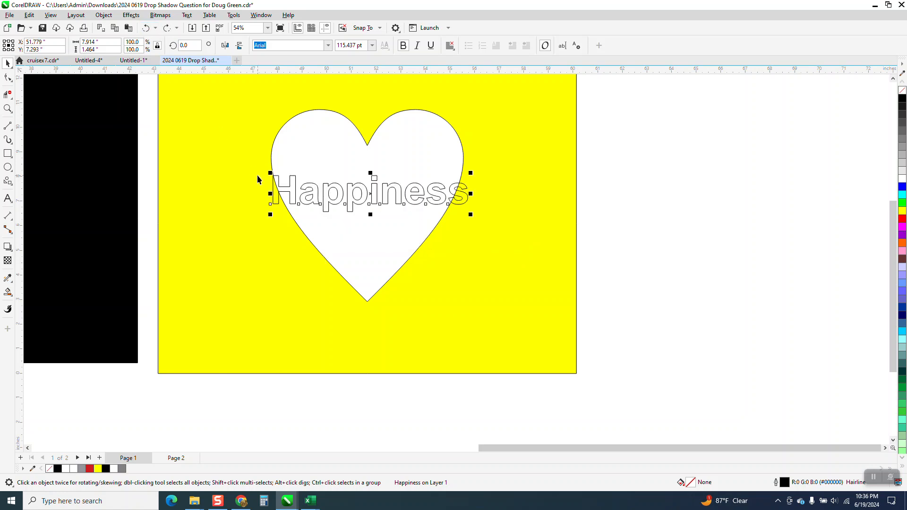
key(ctrl+d)
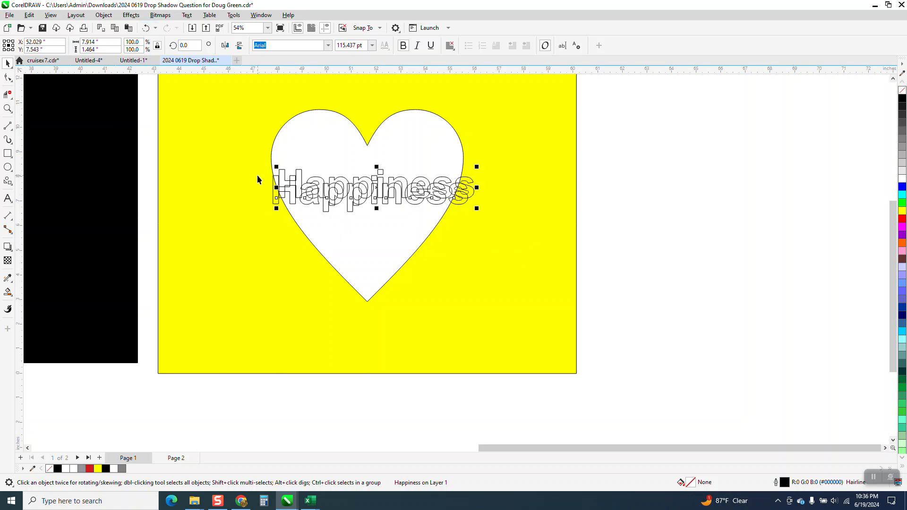
key(Delete)
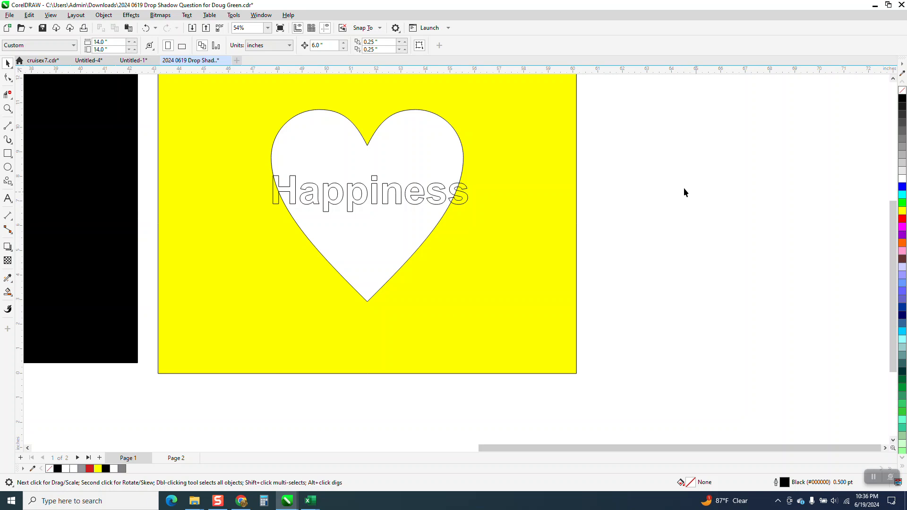
Set the duplicate distance to 0 both horizontally and vertically.
double_click(376, 43)
text(0)
key(Tab)
text(0)
key(Return)
Duplicate the Happiness text in place and shift the copy about 0.09 inch left and 0.05 inch down.
click(465, 189)
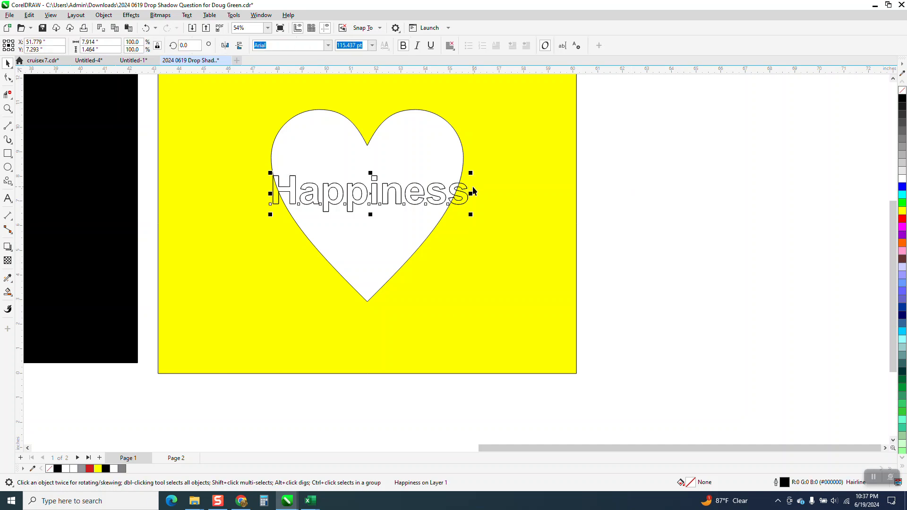
click(7, 108)
drag(263, 158, 621, 310)
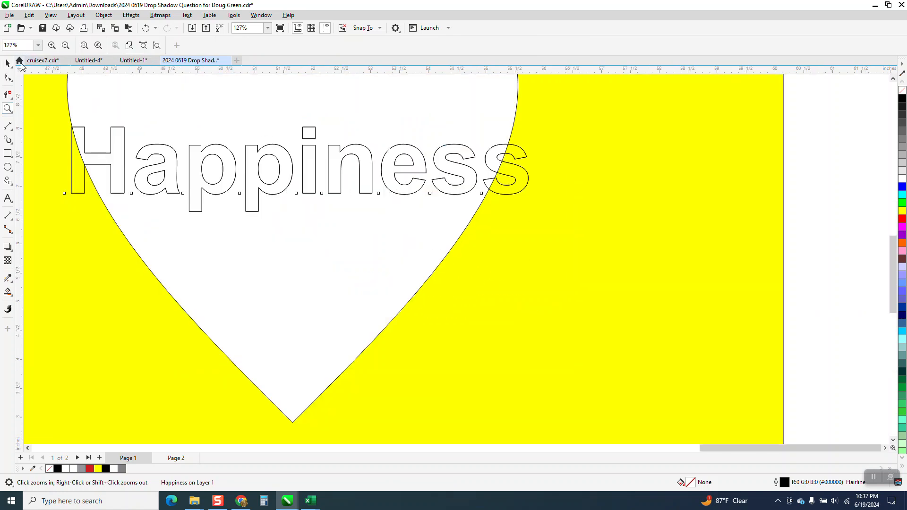
click(8, 65)
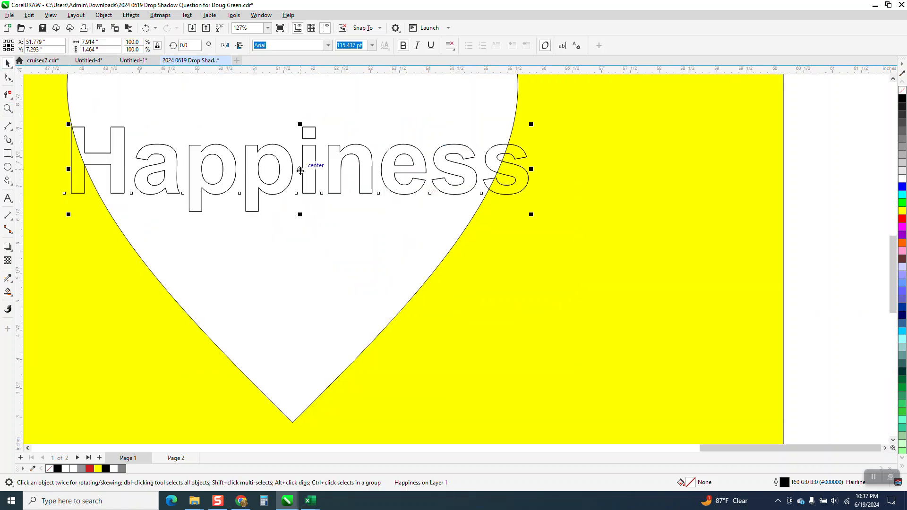
drag(299, 172, 295, 174)
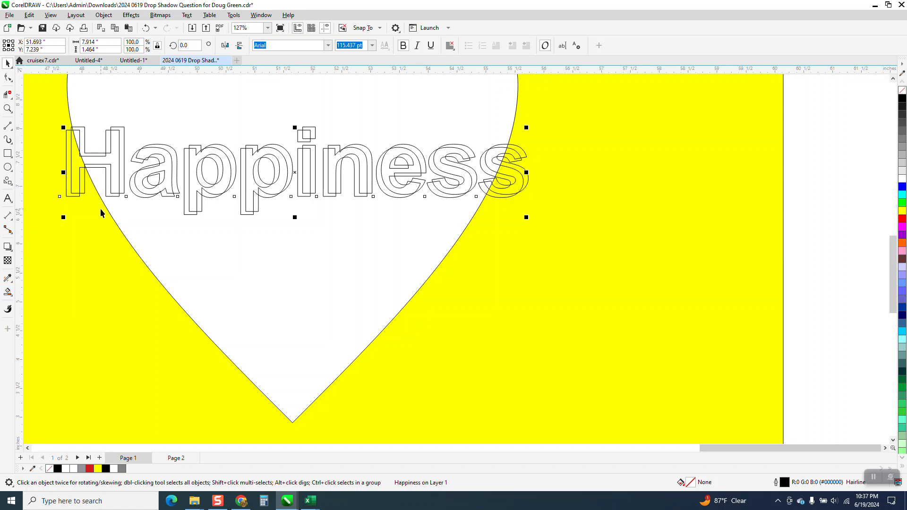
Smart Fill the H's shadow region that lies over the yellow background with 50% Black and no outline.
click(11, 294)
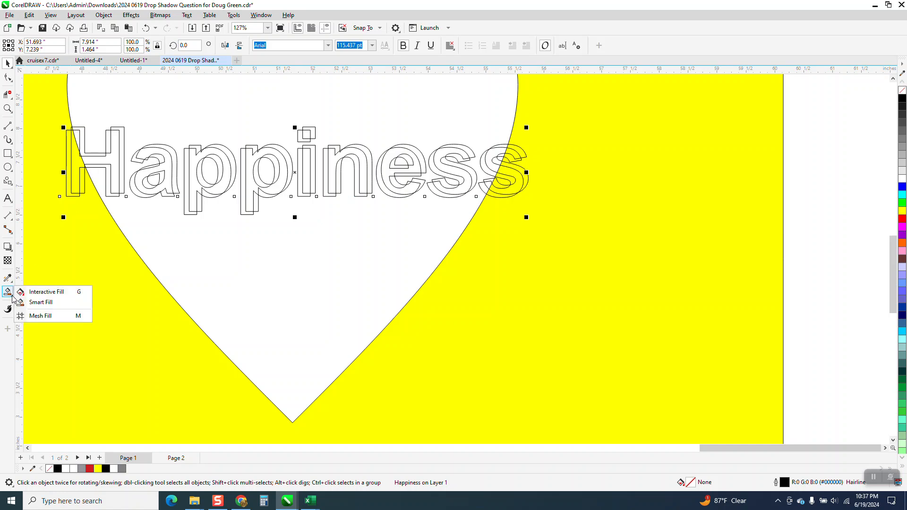
click(30, 303)
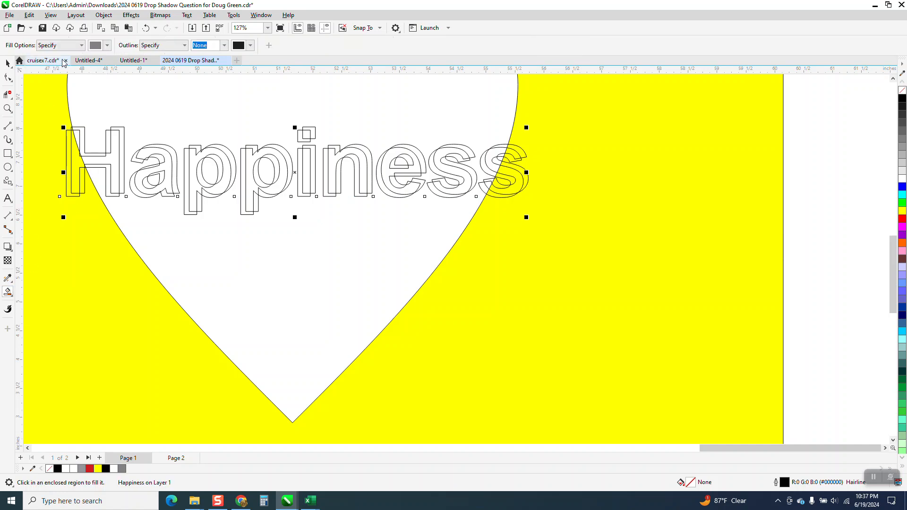
click(108, 47)
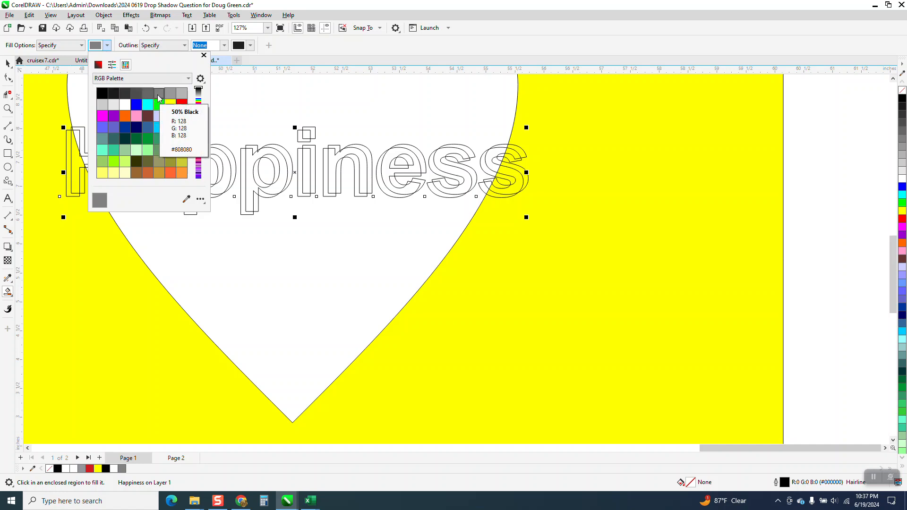
click(69, 154)
click(71, 161)
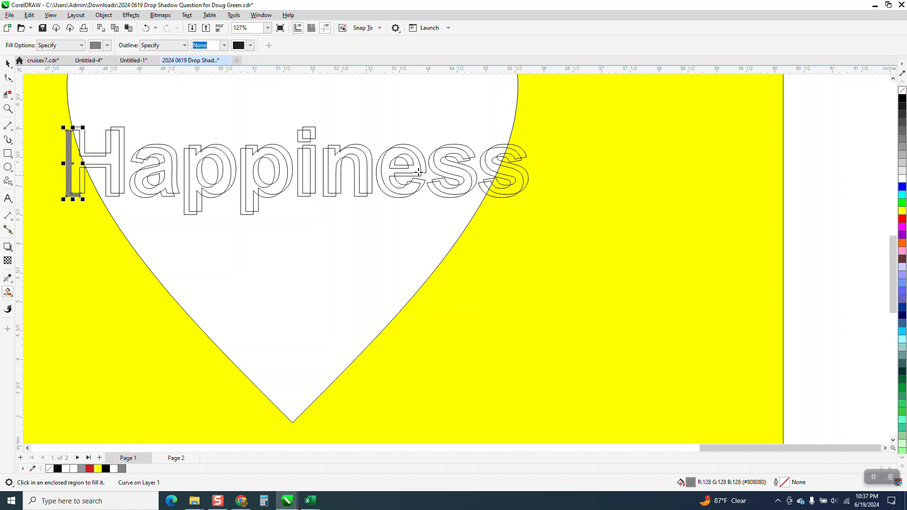
Smart Fill the final s's shadow regions over the yellow background with 50% Black and no outline.
click(501, 195)
click(519, 169)
click(513, 159)
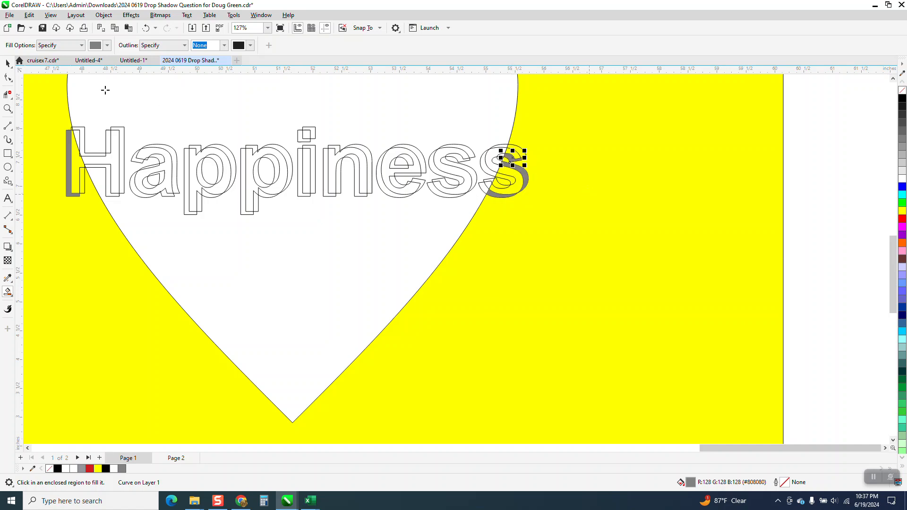
Move the foreground Happiness text 12 inches to the right, off the heart, leaving the shadow copy in place.
click(8, 63)
scroll(287, 243, down, 2)
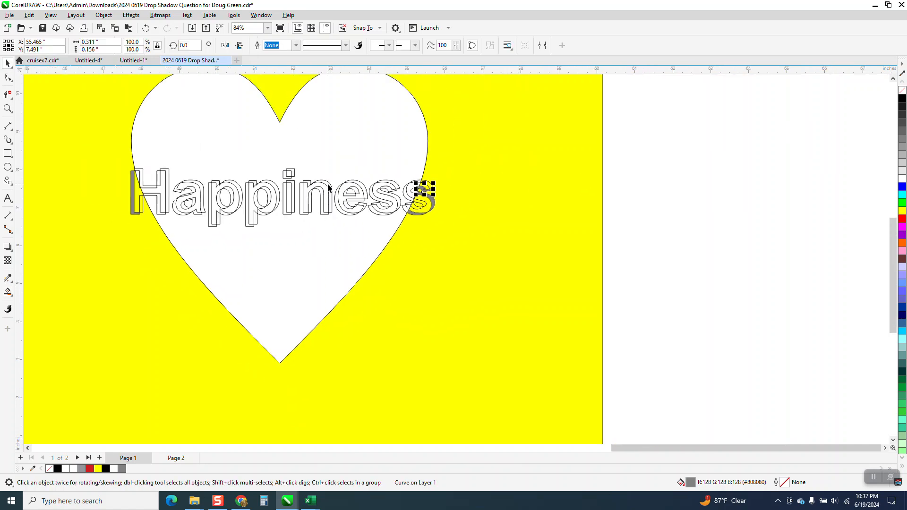
click(329, 184)
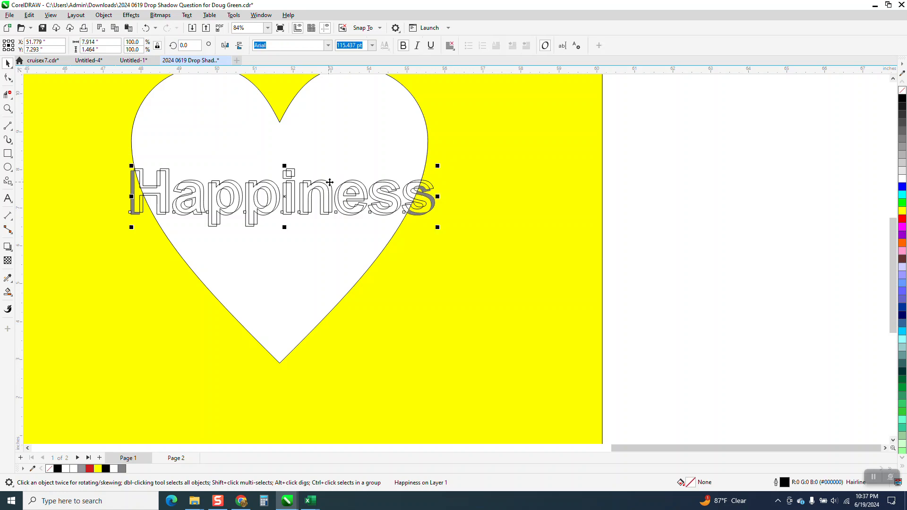
key(Right)
key(Right)
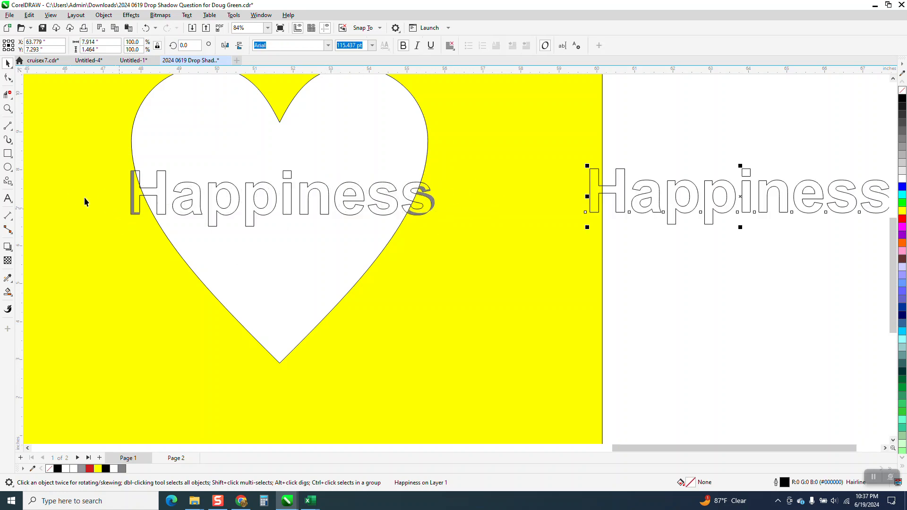
Set the Smart Fill colour to black and fill the parts of the shadow copy's final s that lie inside the heart.
click(8, 292)
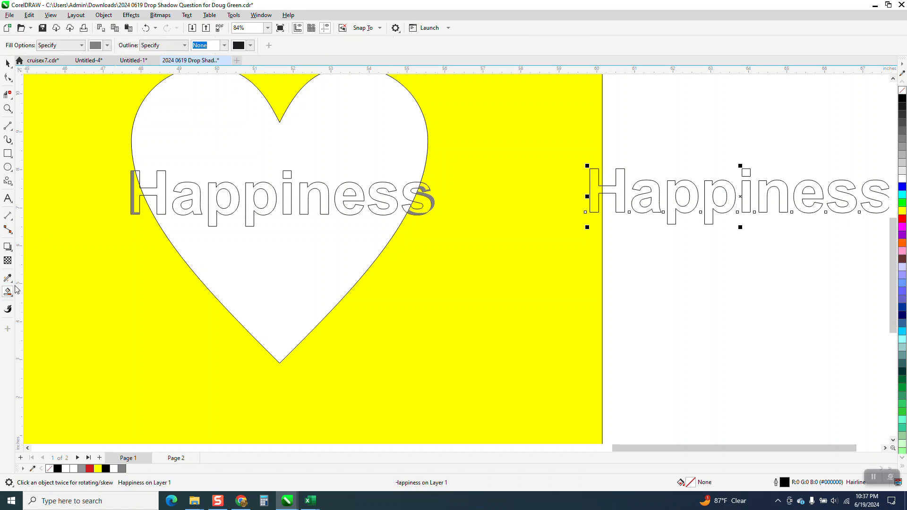
click(107, 45)
click(102, 93)
click(410, 192)
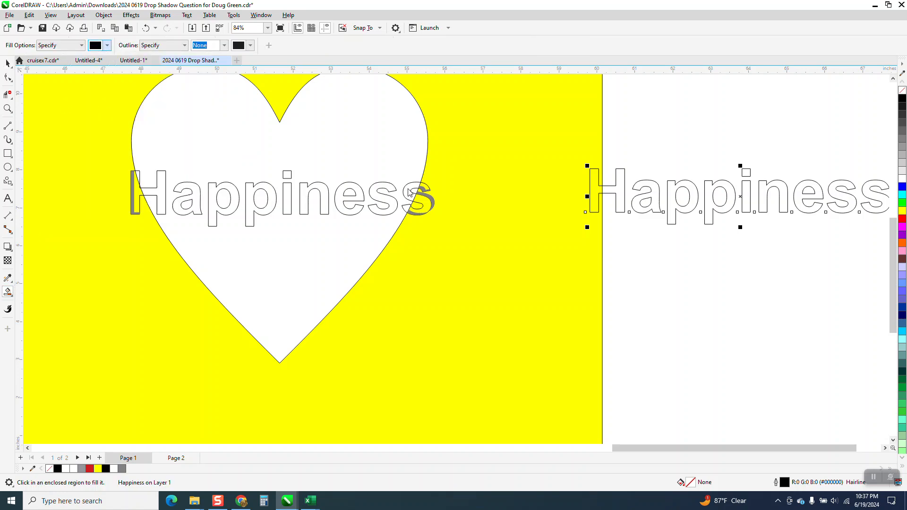
click(405, 197)
click(398, 208)
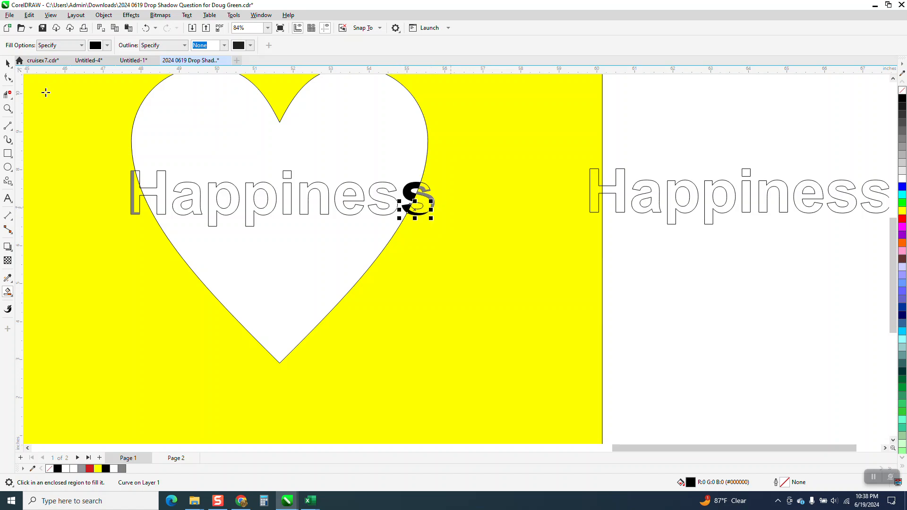
Smart Fill the part of the H inside the heart and the remaining letters through the second-to-last s with black.
click(163, 181)
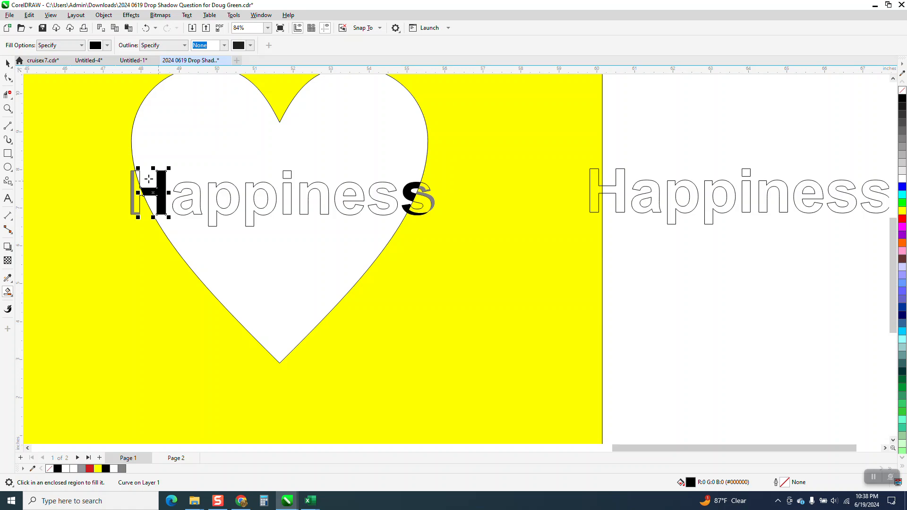
click(139, 173)
click(195, 190)
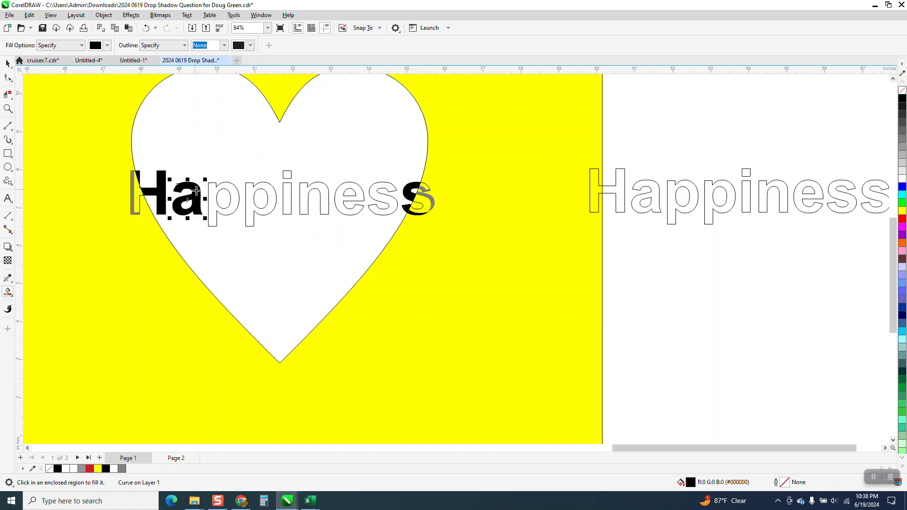
click(218, 192)
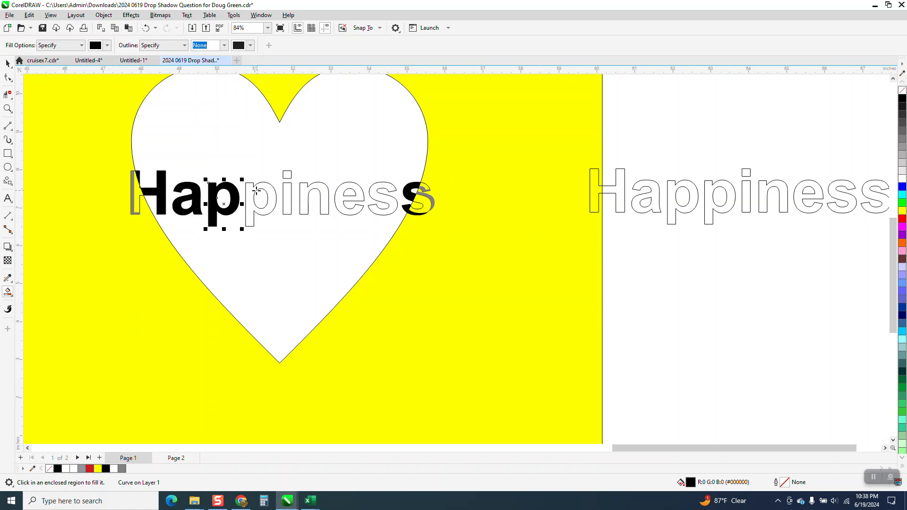
click(258, 190)
click(286, 175)
click(288, 197)
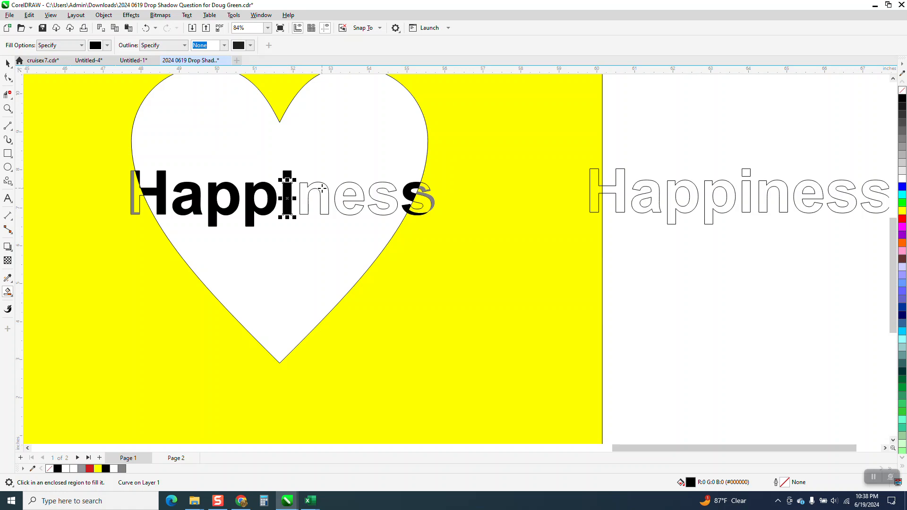
click(326, 191)
click(379, 195)
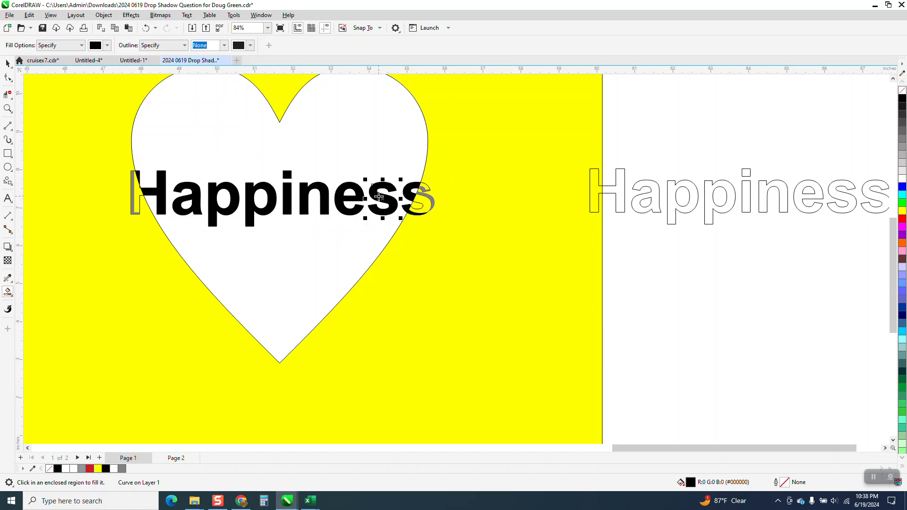
Remove the fill from the black lower piece of the final s.
click(7, 109)
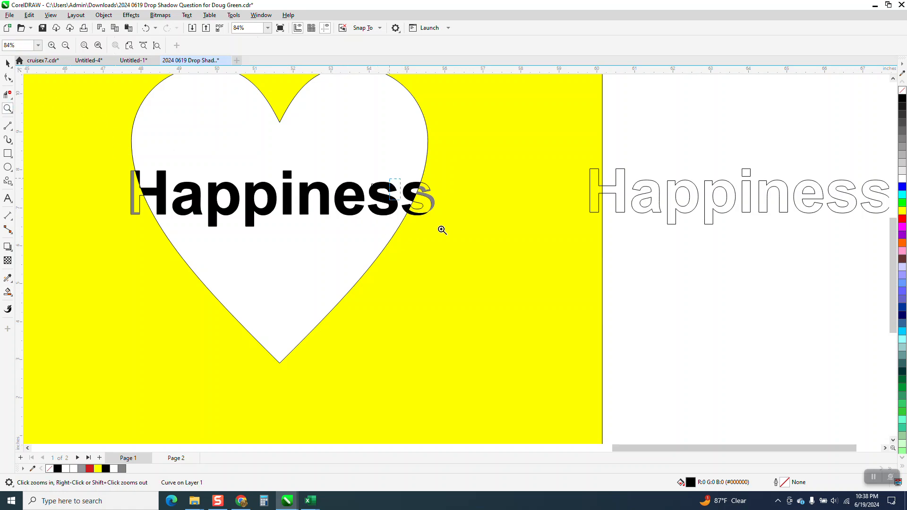
click(434, 217)
click(8, 63)
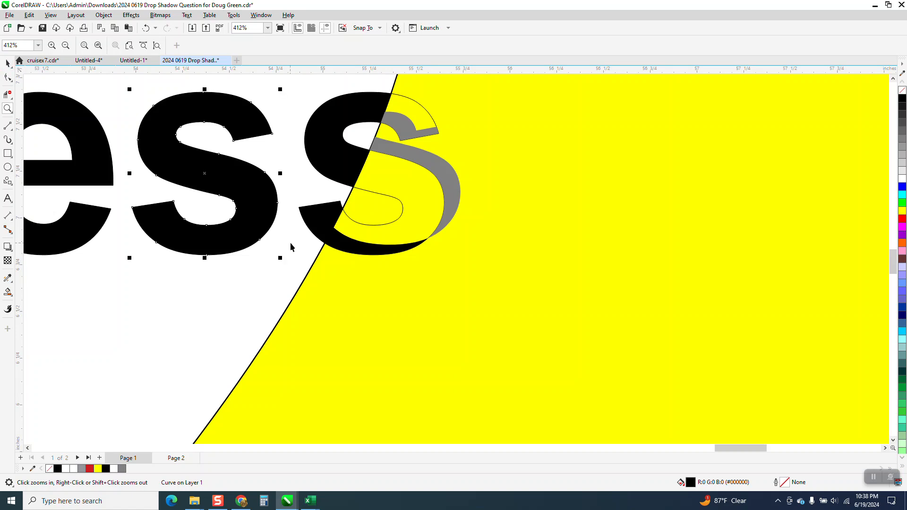
click(373, 256)
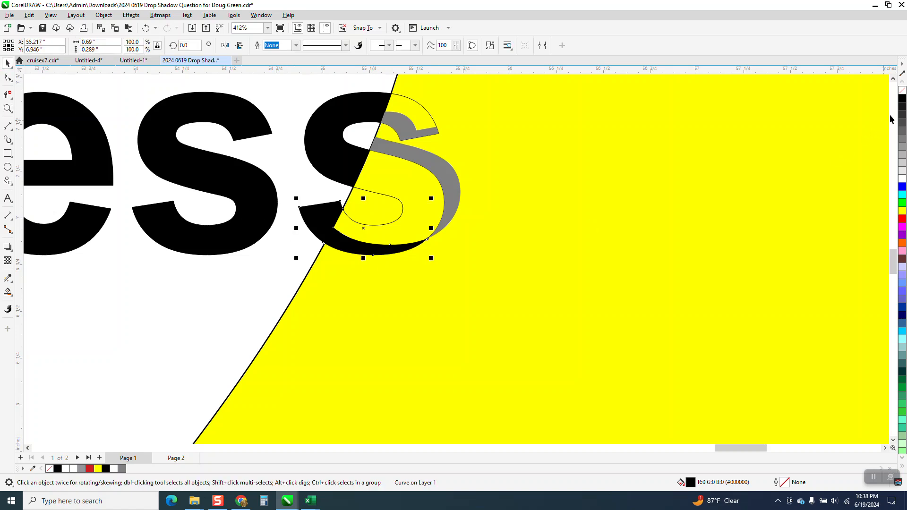
click(902, 90)
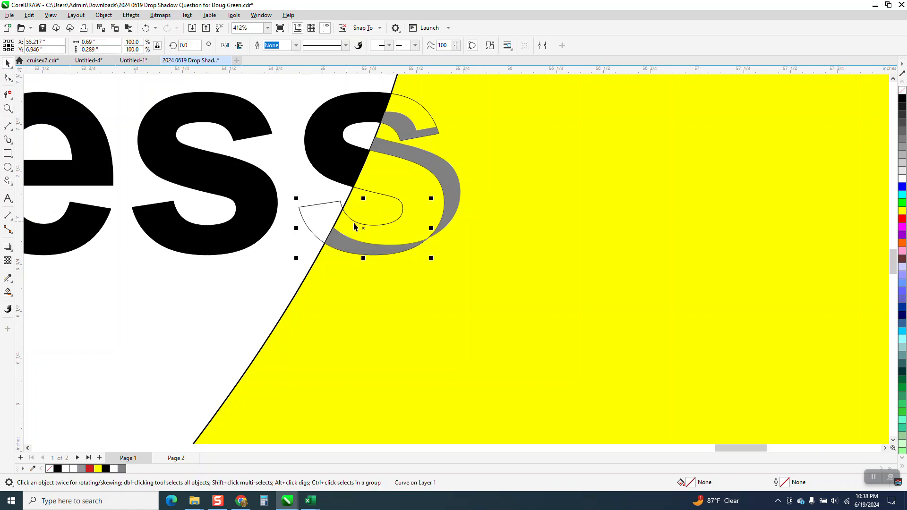
Try Smart Filling the final s's lower end inside the heart with black, and undo the fill.
click(7, 292)
click(325, 229)
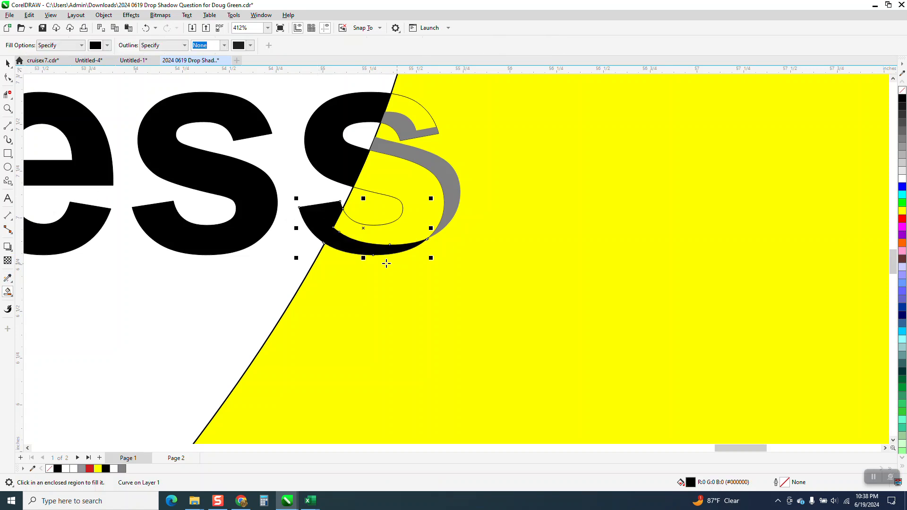
click(146, 28)
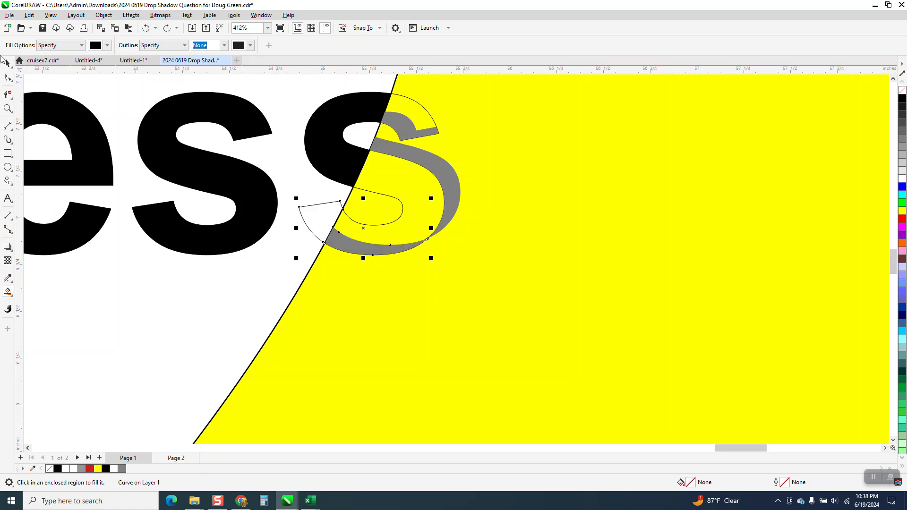
Delete the unfilled lower piece of the final s and the gray shadow piece beneath it.
click(7, 63)
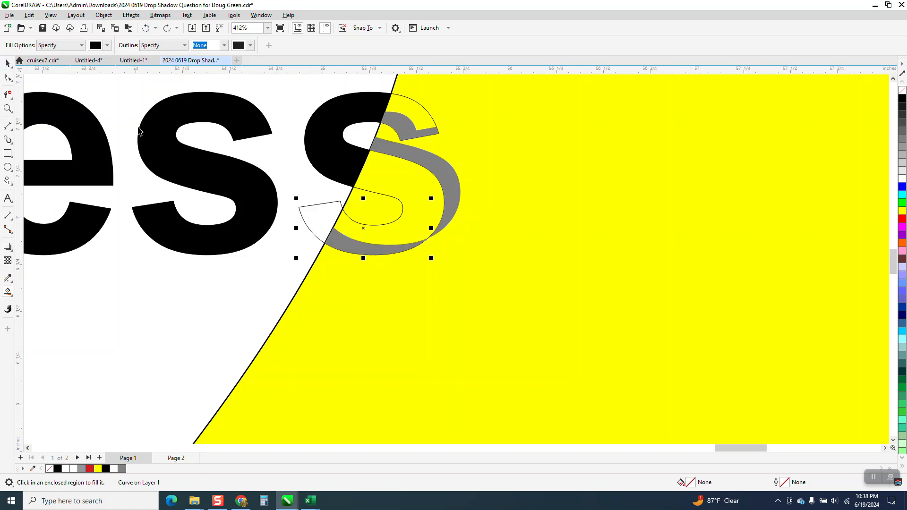
click(361, 254)
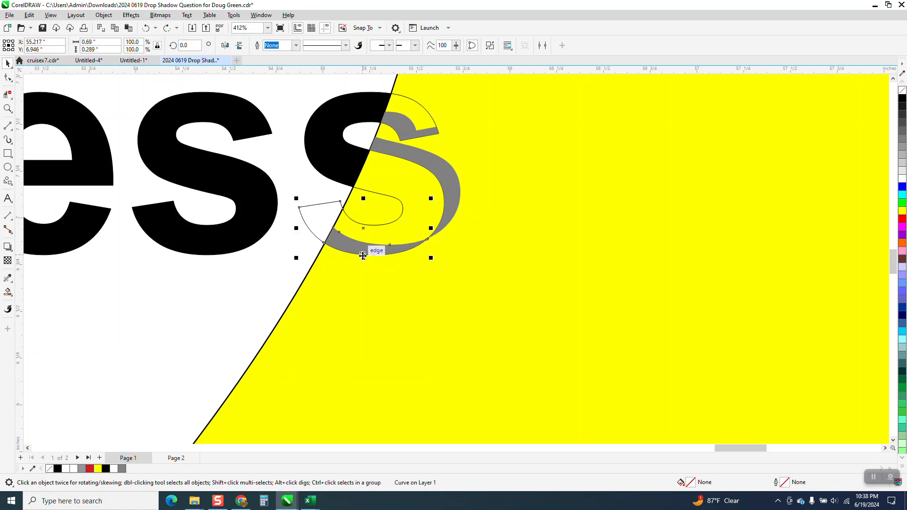
key(Delete)
click(365, 251)
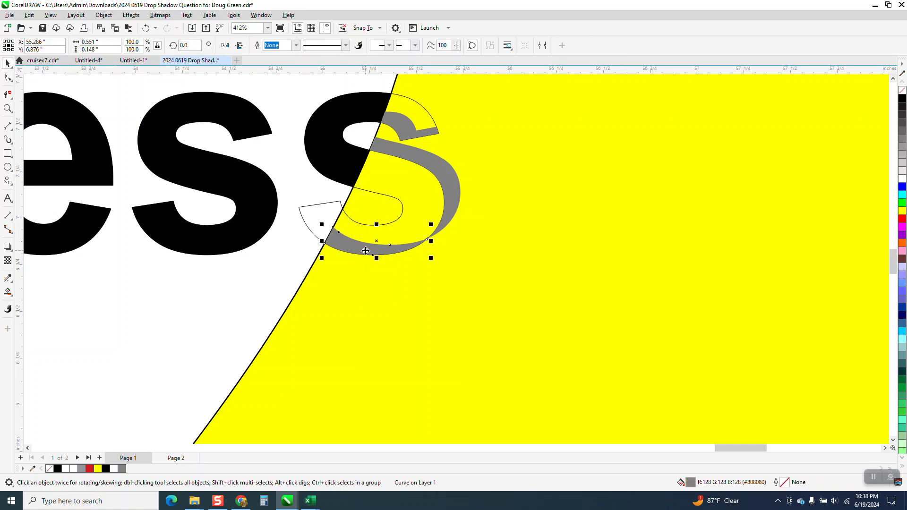
key(Delete)
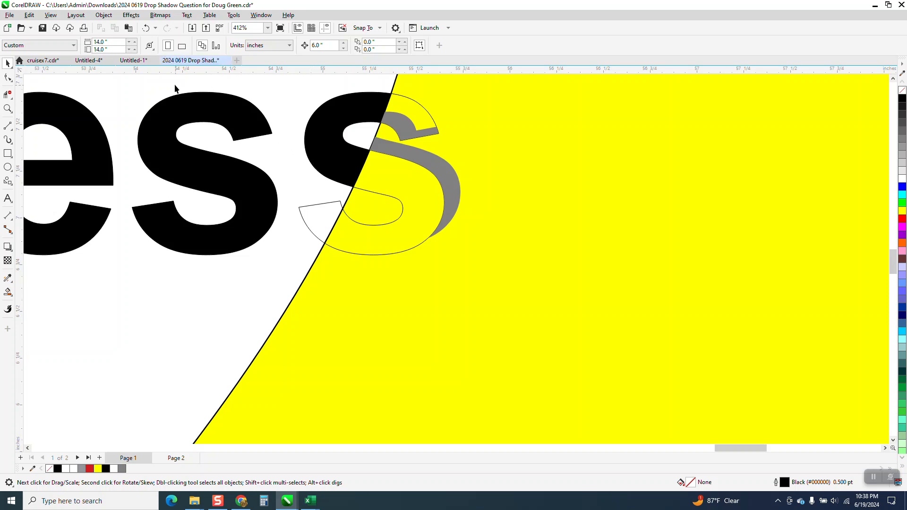
Try once more to Smart Fill the final s's lower end inside the heart with black.
click(11, 294)
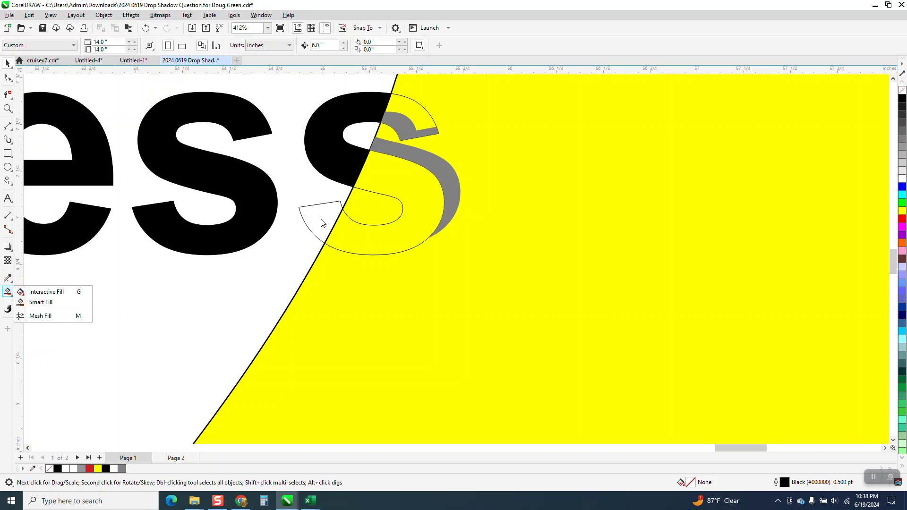
double_click(319, 218)
click(146, 29)
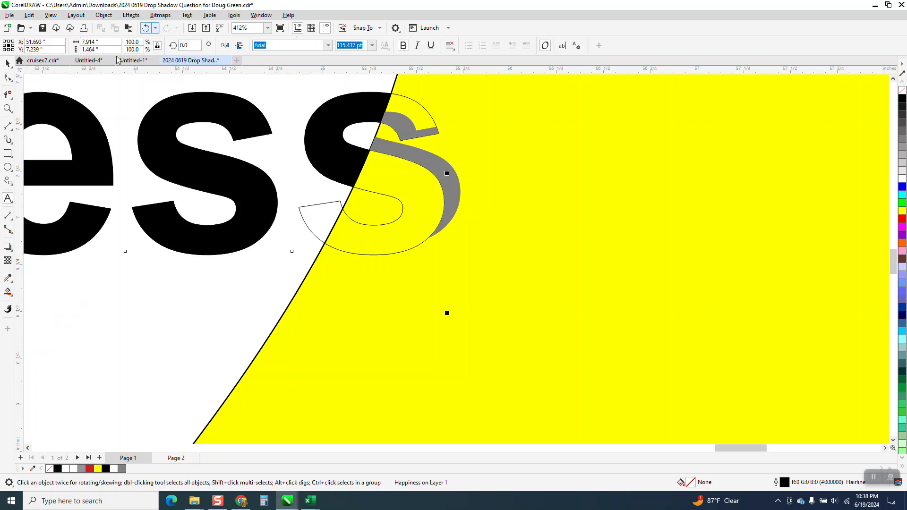
click(7, 292)
click(326, 212)
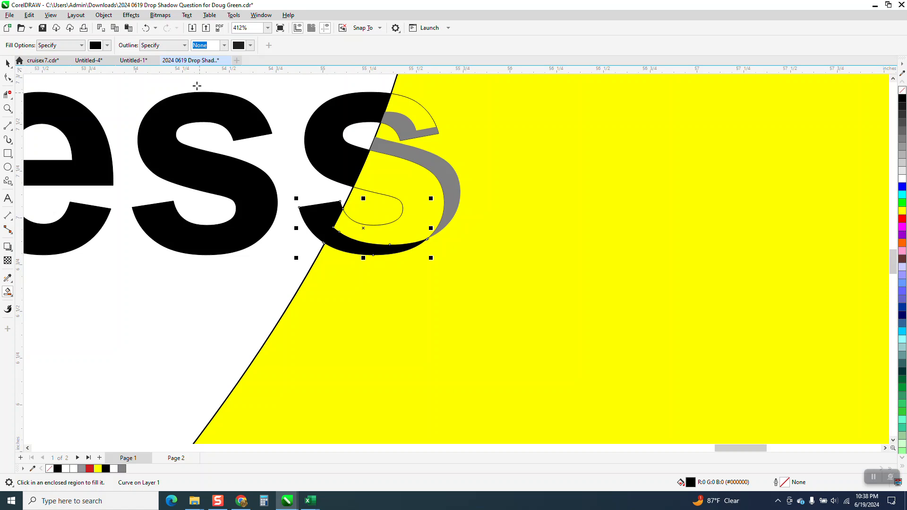
Undo the edits to the final s's lower end, going back to just after the preceding s was filled black.
click(147, 28)
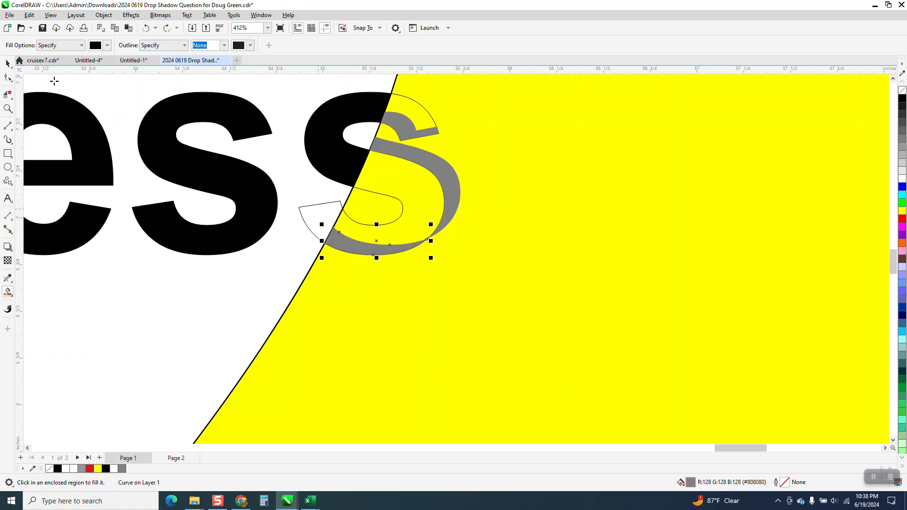
click(168, 28)
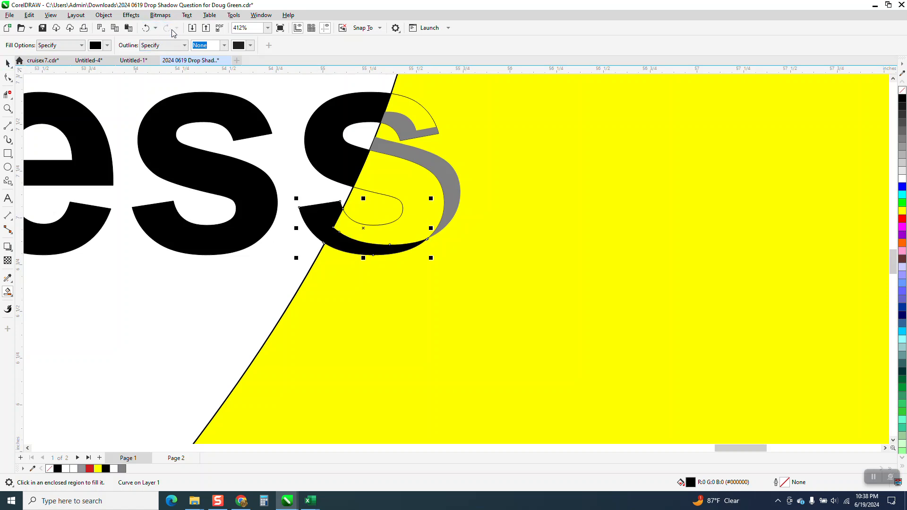
click(146, 28)
click(147, 28)
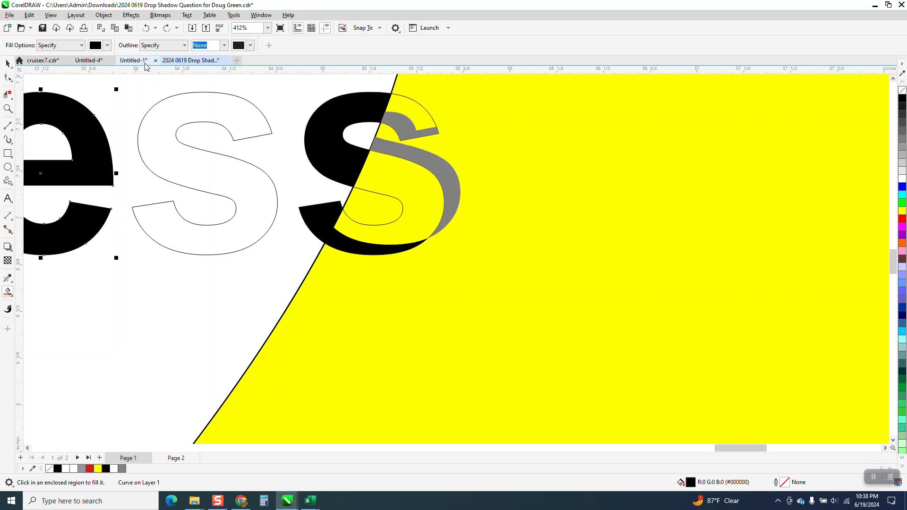
click(166, 29)
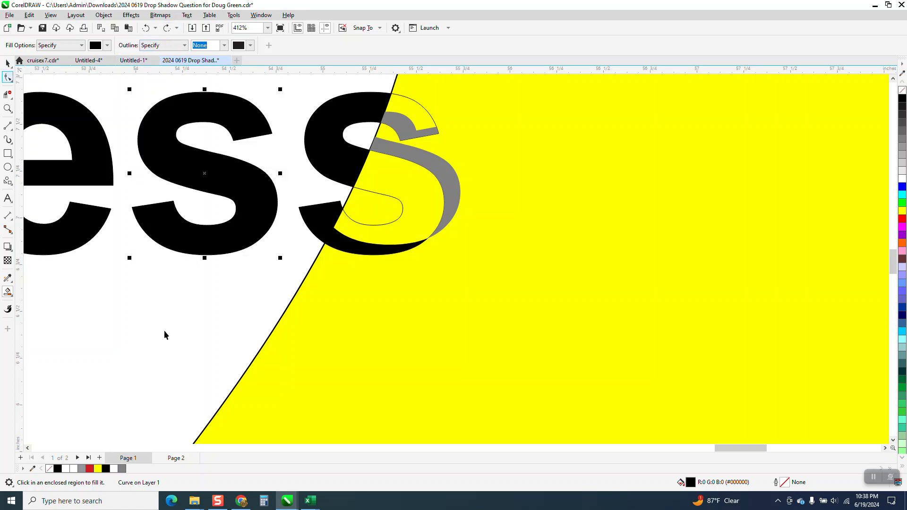
Delete the final s's black lower piece and the gray piece beneath it, and Smart Fill its lower end inside the heart with black.
key(space)
click(373, 254)
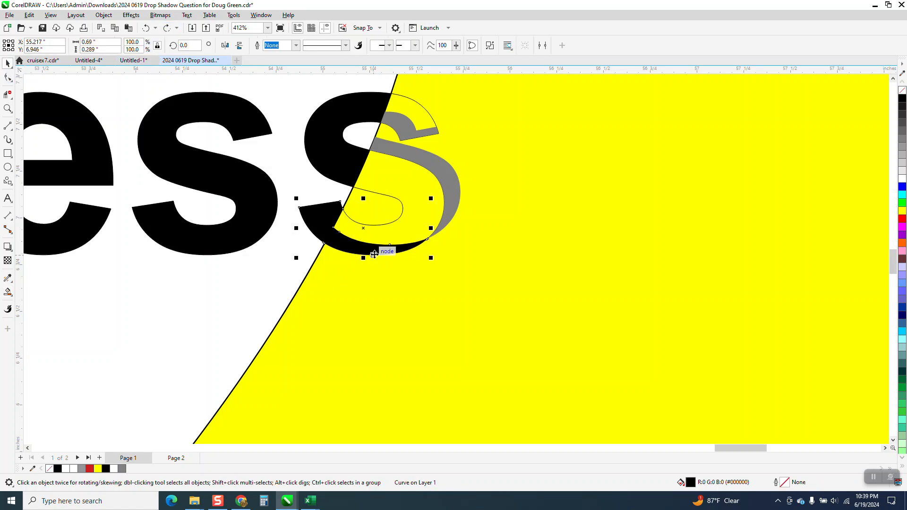
key(Delete)
click(369, 251)
key(Delete)
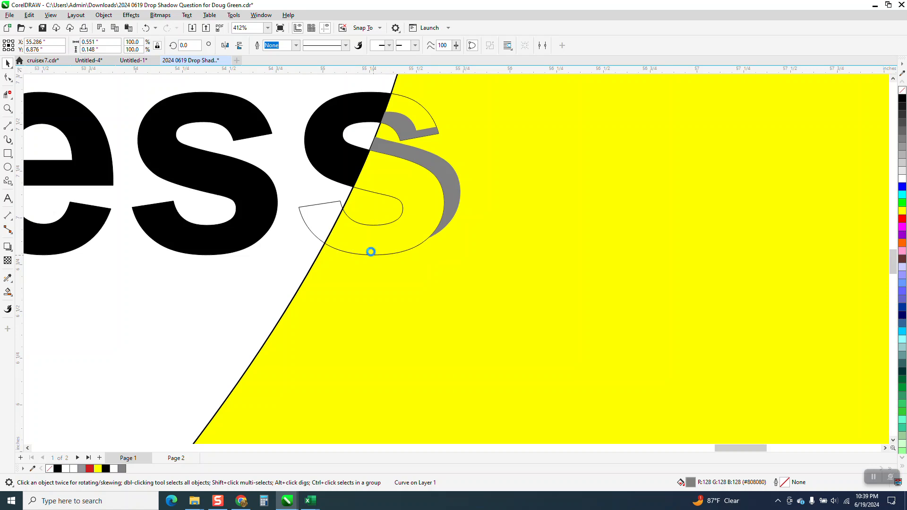
click(8, 293)
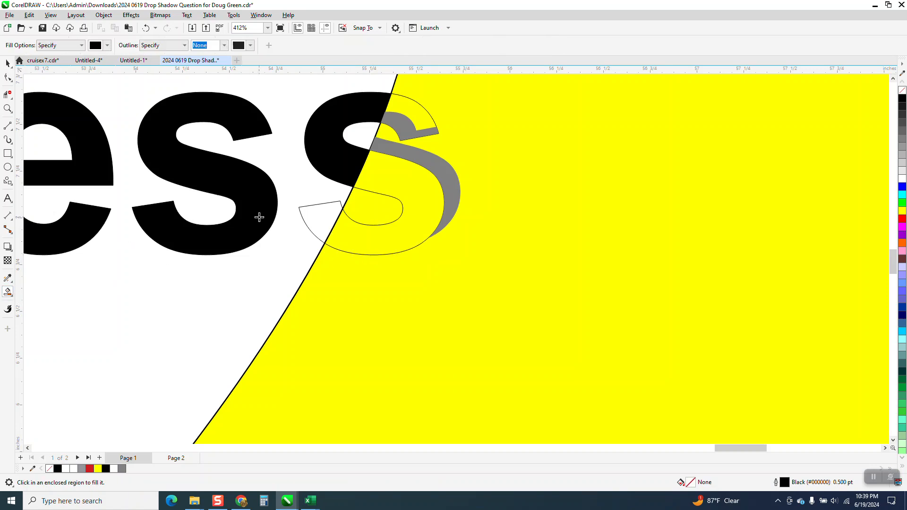
click(325, 217)
Move the outlined foreground Happiness text 12 inches left, back over its shadow copy on the heart.
scroll(443, 271, down, 8)
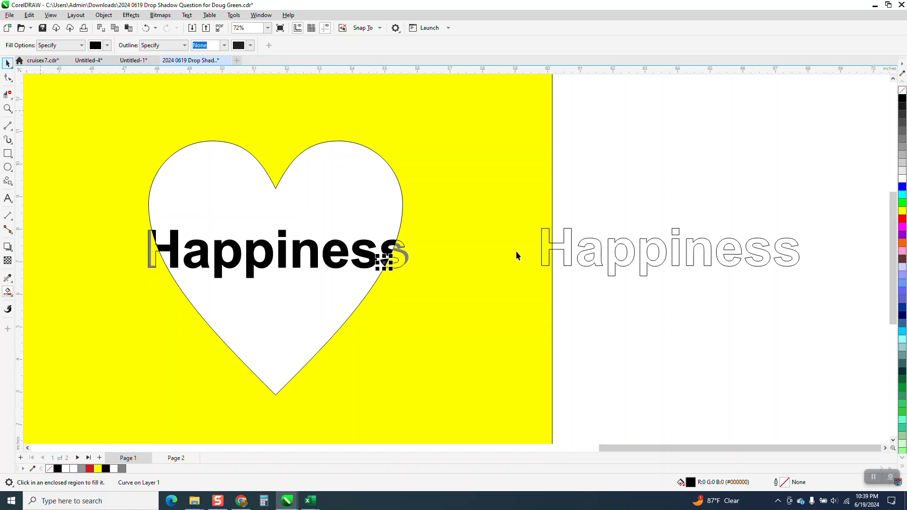
key(space)
click(569, 263)
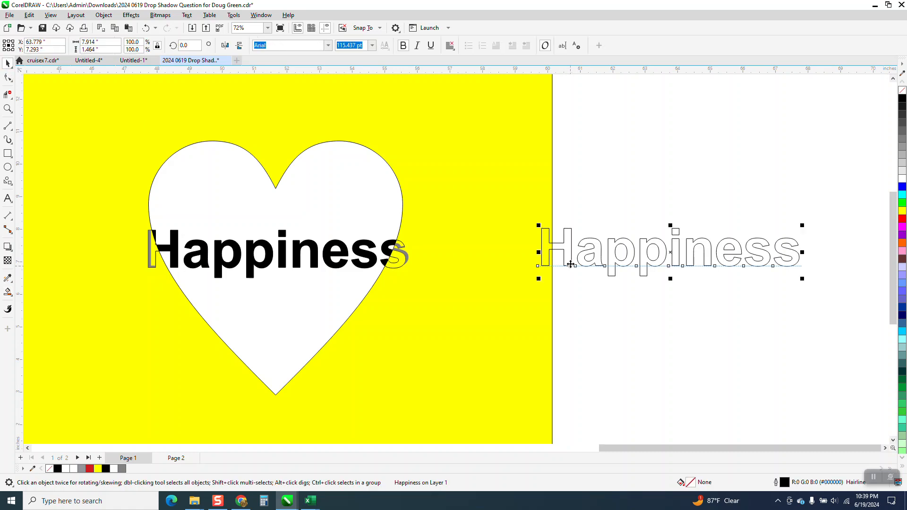
key(Left)
key(Left)
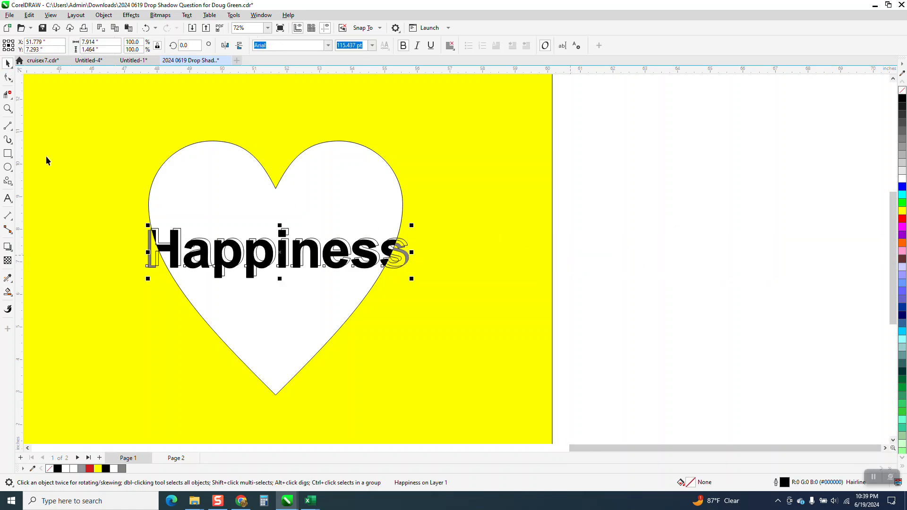
Smart Fill the final s's lower shadow curve outside the heart with 50% Black.
key(z)
drag(350, 232, 471, 307)
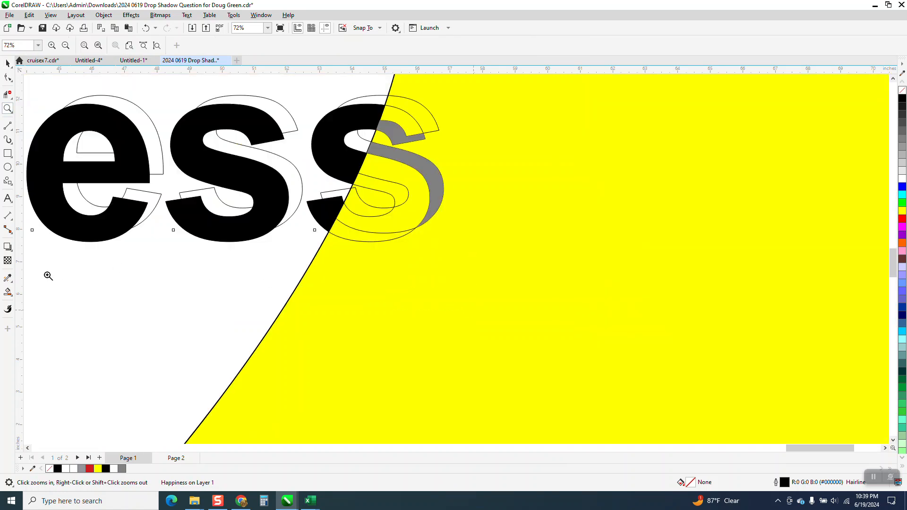
click(10, 293)
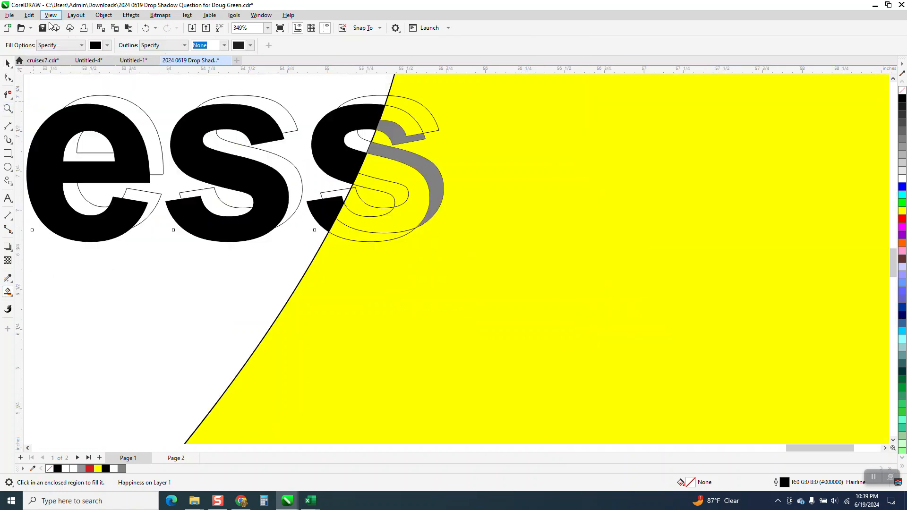
click(108, 46)
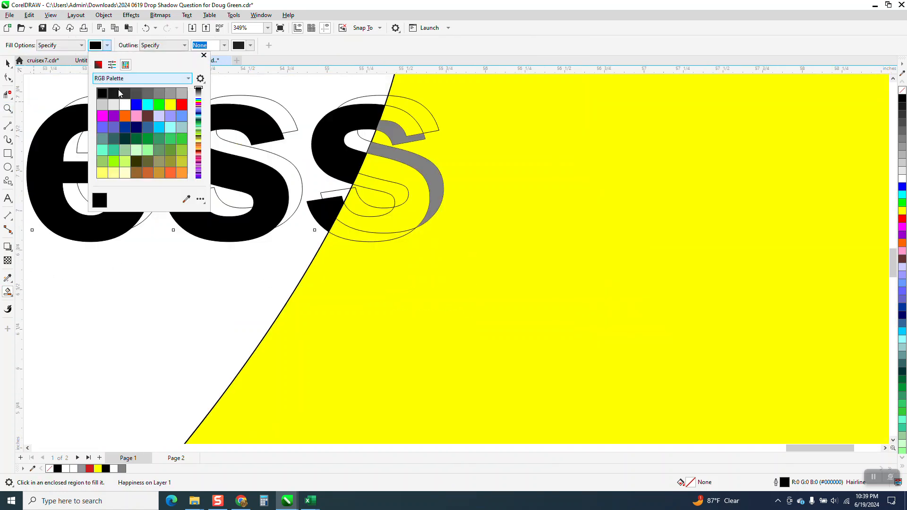
click(159, 94)
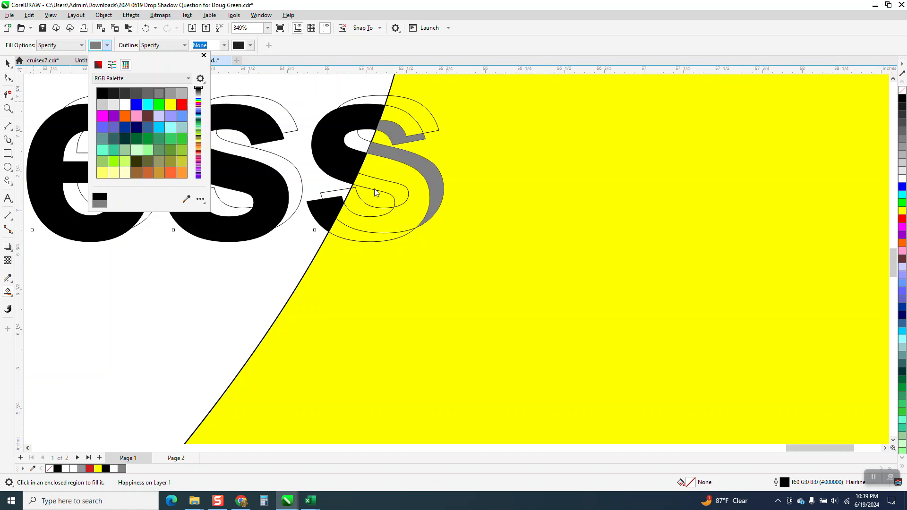
click(364, 235)
click(364, 235)
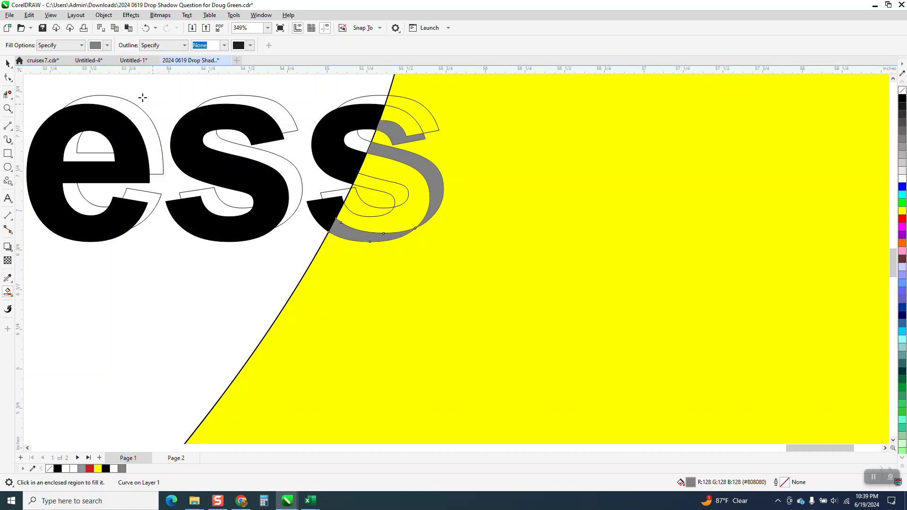
Move the outlined foreground Happiness text 18 inches right, clear of the yellow background.
click(7, 63)
scroll(262, 224, down, 3)
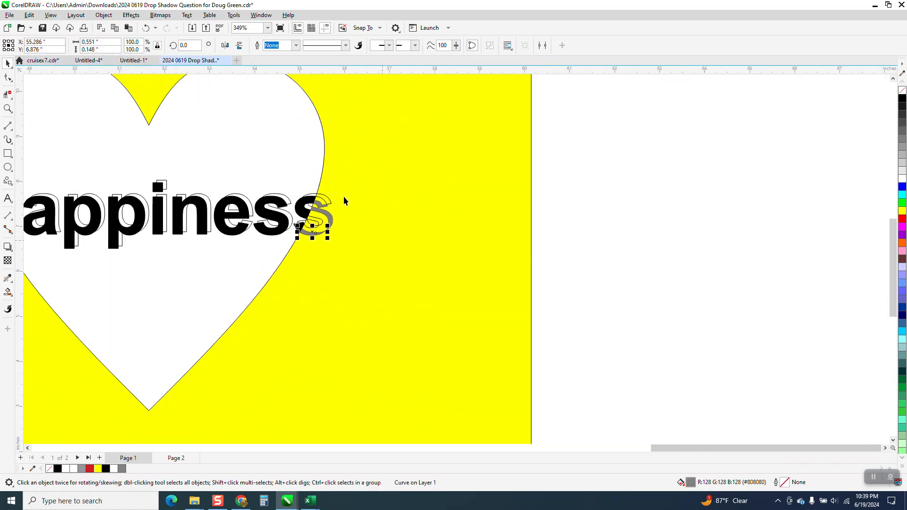
click(330, 205)
key(Right)
key(Right)
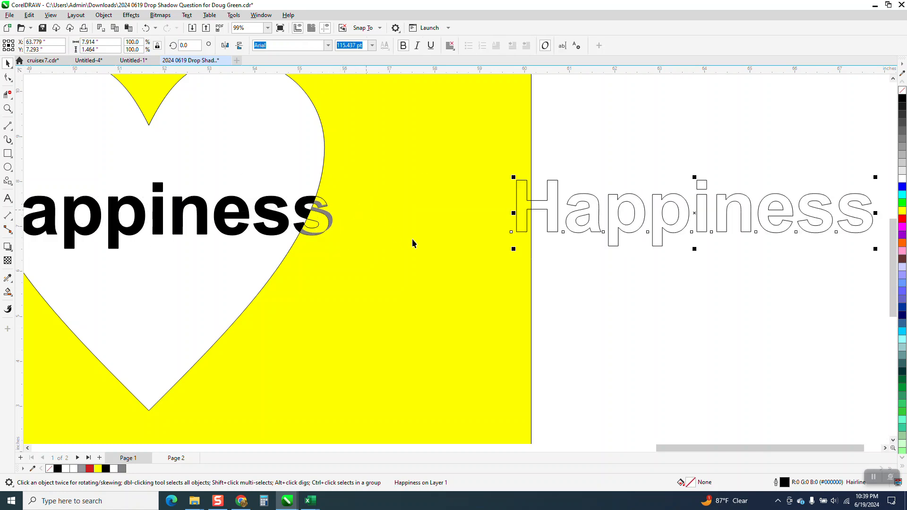
scroll(403, 237, down, 2)
scroll(494, 237, down, 1)
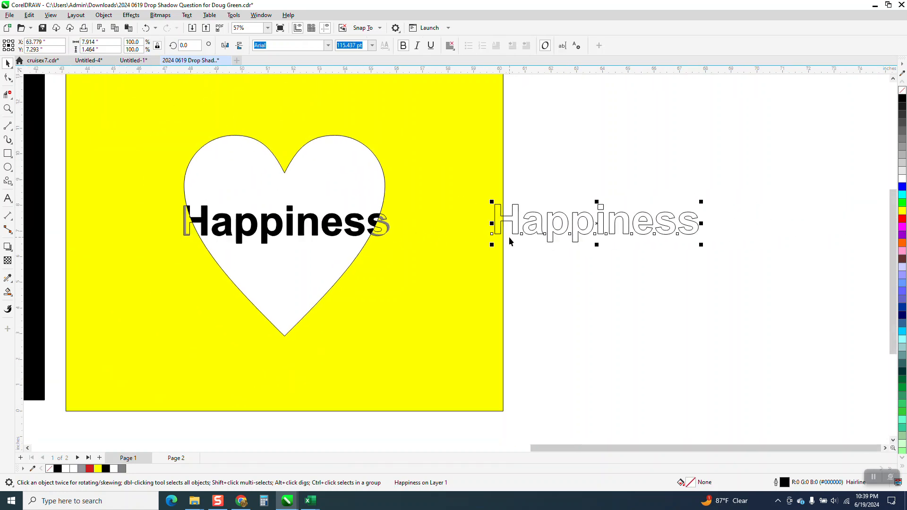
key(Right)
Fill the outlined Happiness text beside the yellow background with white.
drag(537, 201, 163, 264)
right_click(902, 90)
drag(609, 186, 797, 273)
click(902, 179)
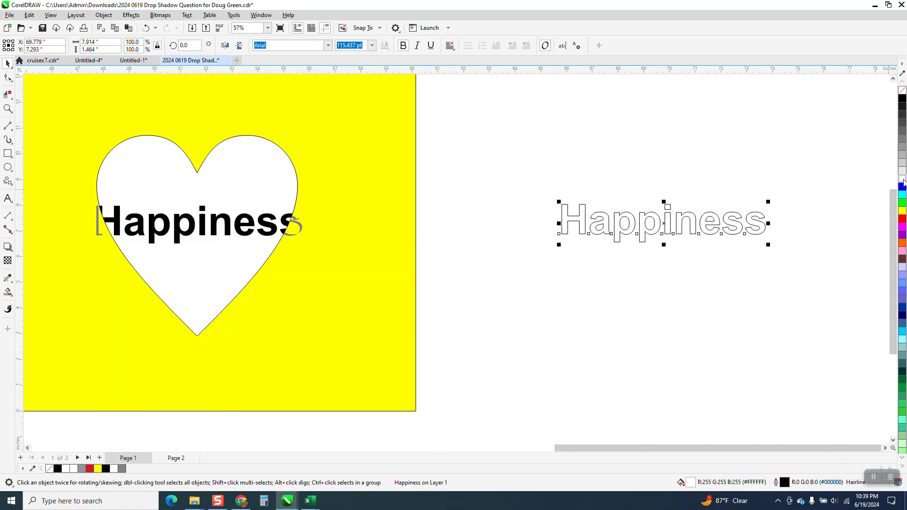
Move the white Happiness text 18 inches left over its shadow and bring it in front of the shadow pieces.
key(Left)
key(Left)
key(Left)
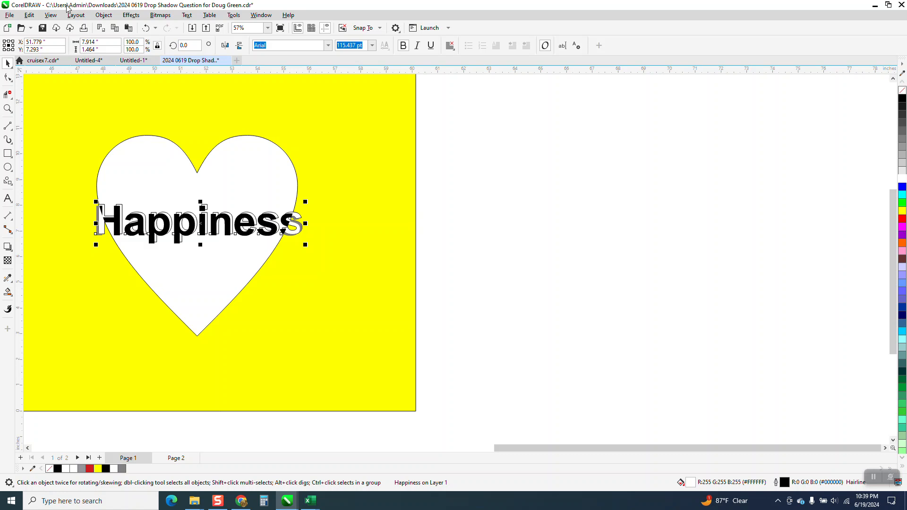
click(103, 15)
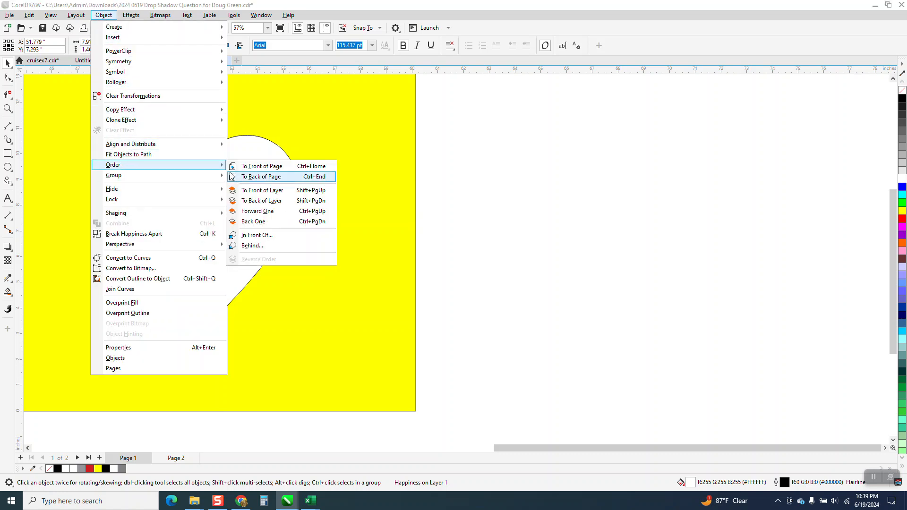
click(417, 199)
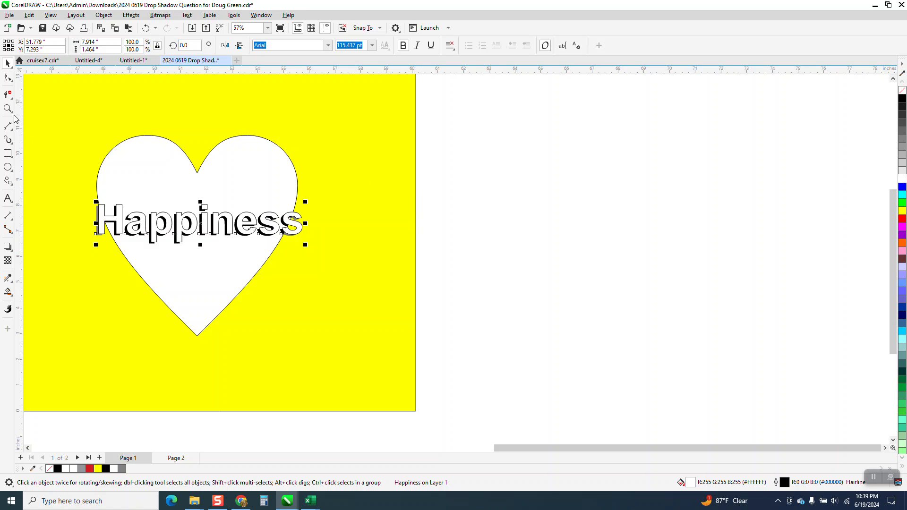
Fill the yellow background rectangle behind the heart with black.
key(z)
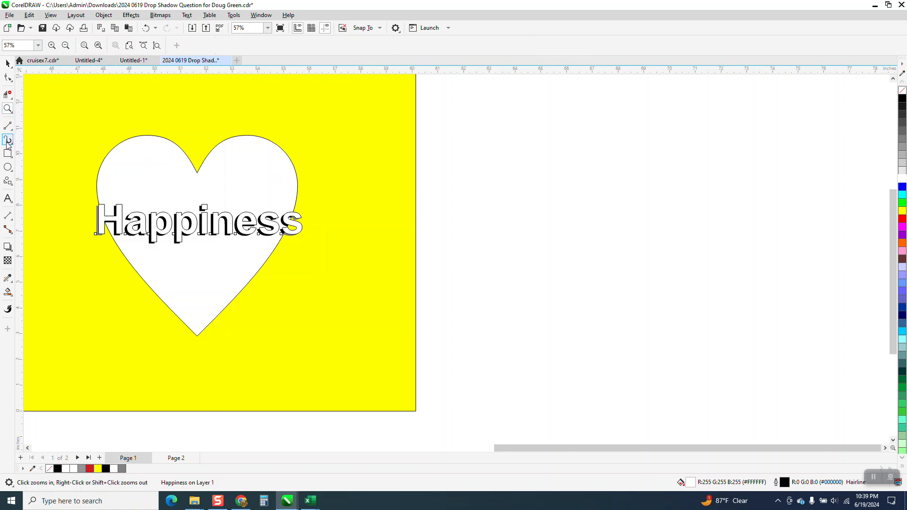
key(F6)
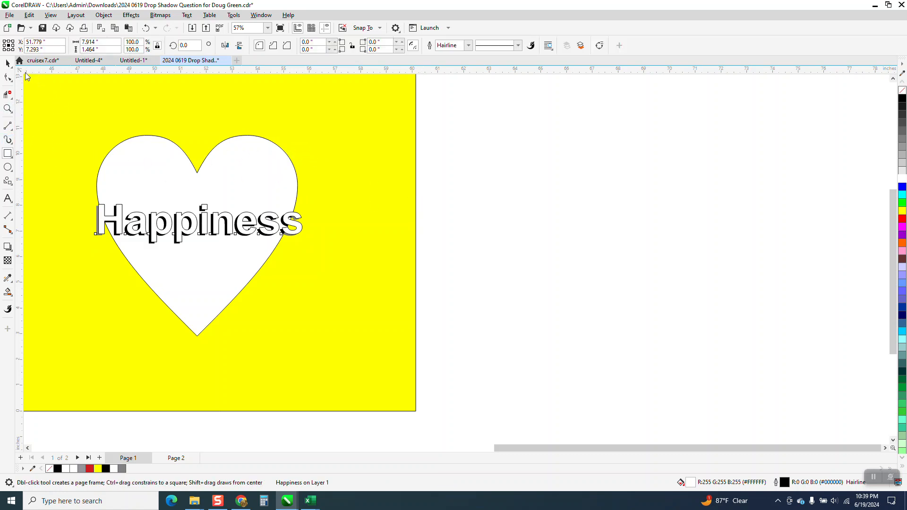
click(7, 62)
click(293, 125)
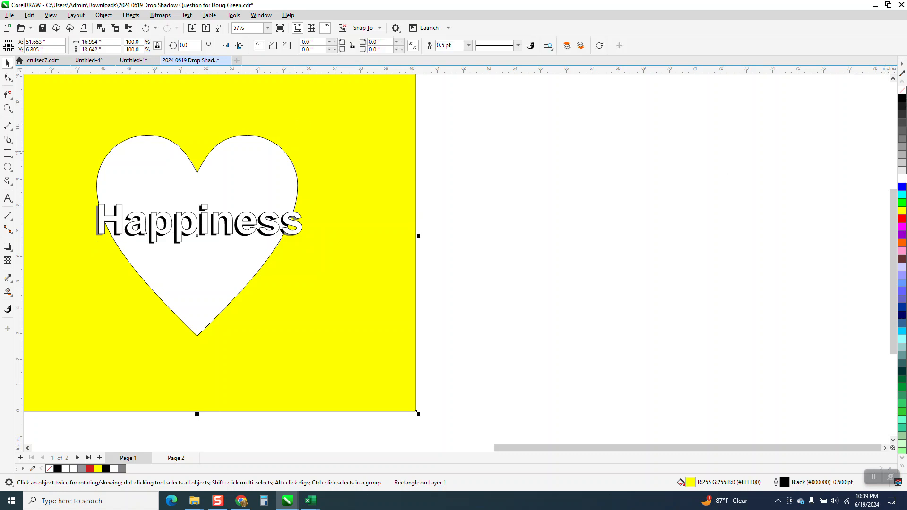
click(902, 99)
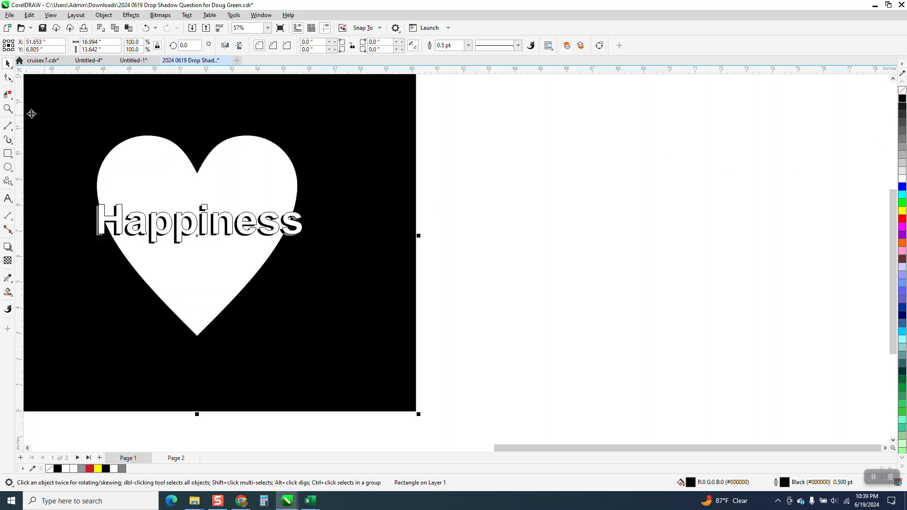
Examine the Happiness text up close, checking its gray and black shadow where the letters cross the heart's edge.
click(8, 109)
drag(88, 136, 449, 325)
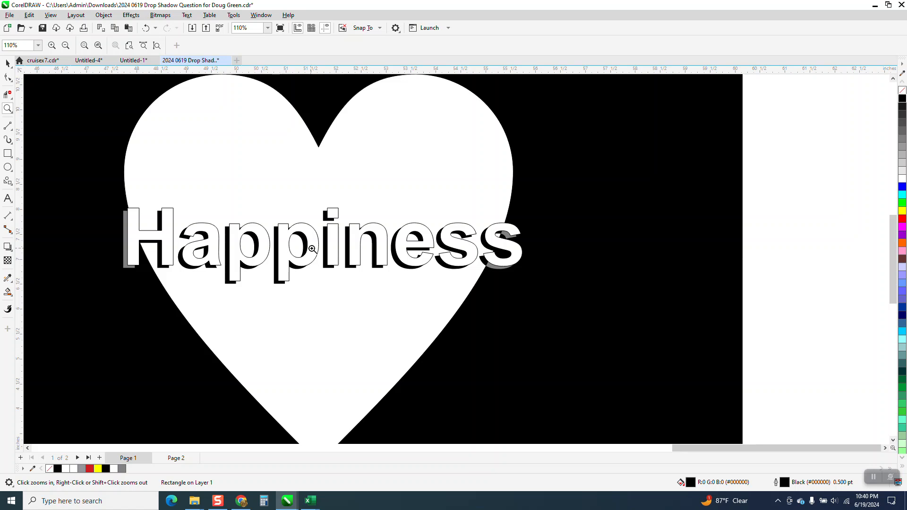
scroll(413, 258, down, 2)
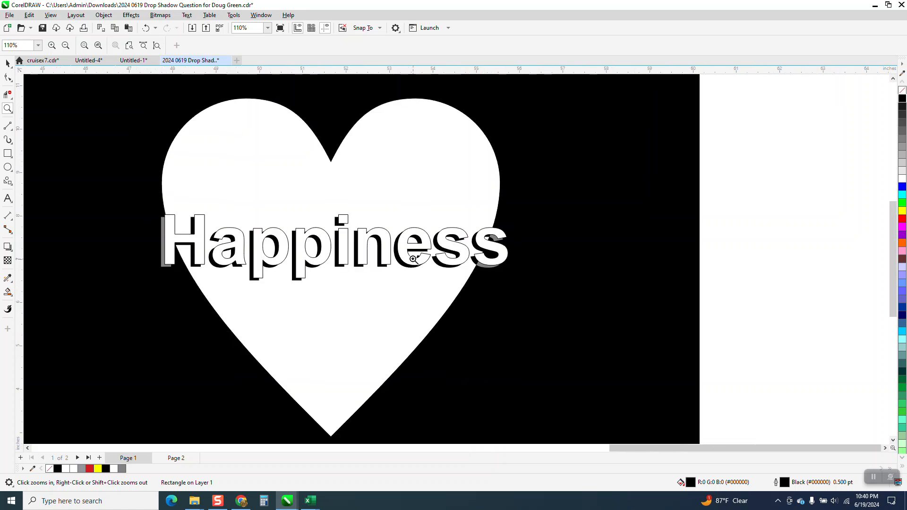
scroll(413, 258, down, 1)
drag(198, 204, 524, 297)
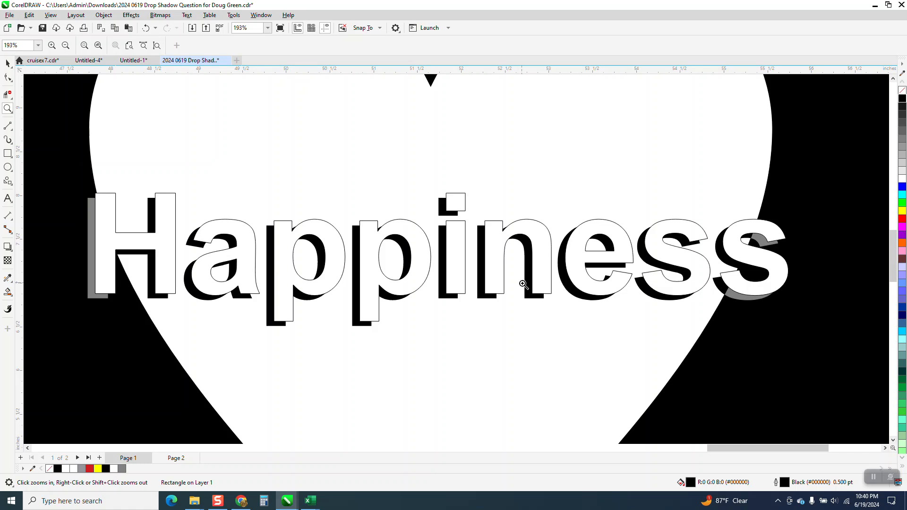